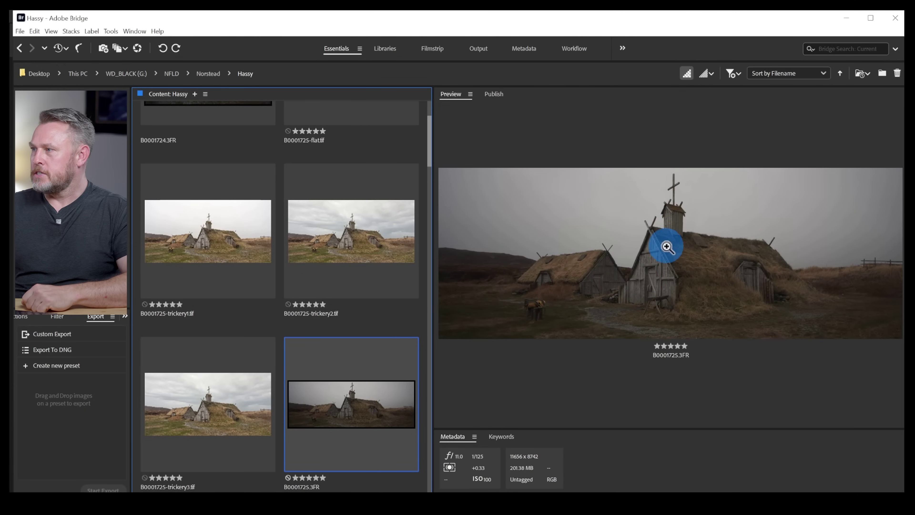
Preview the five-star raw file B0001725.3FR from the Hassy folder in Bridge.
{"action": "left_click_drag", "start_coordinate": [762, 451], "coordinate": [757, 434]}
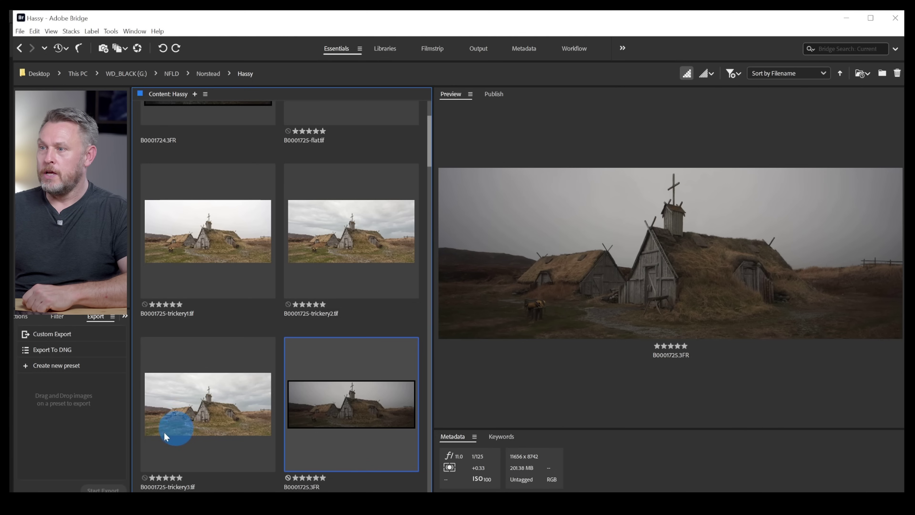
{"action": "left_click", "coordinate": [193, 420]}
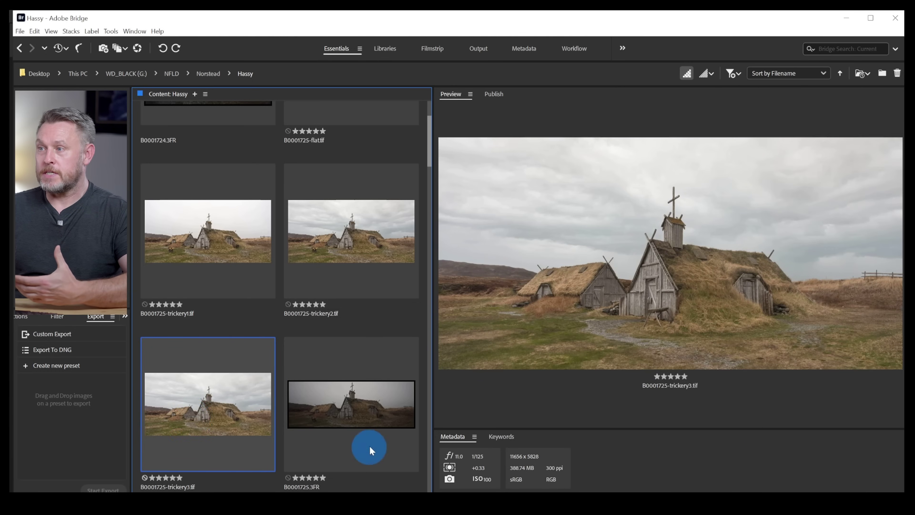
{"action": "left_click", "coordinate": [357, 414]}
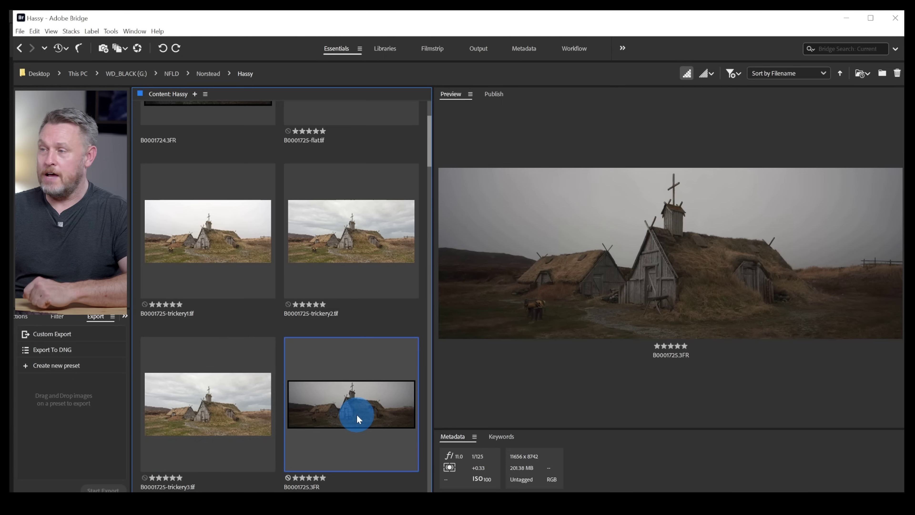
{"action": "left_click", "coordinate": [201, 418]}
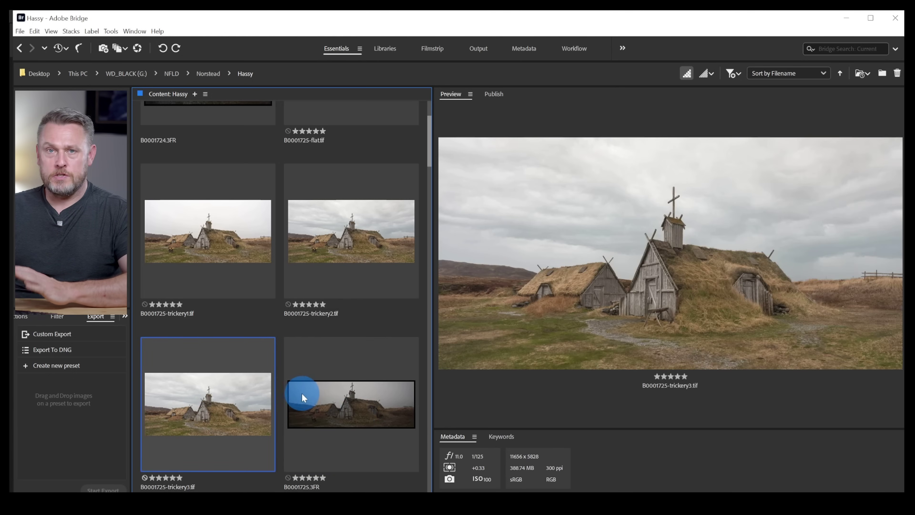
{"action": "left_click", "coordinate": [341, 411]}
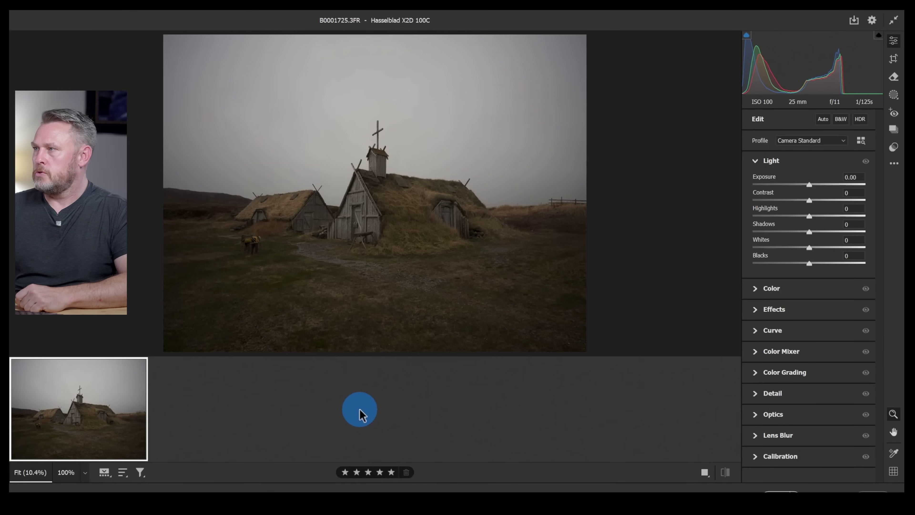
Crop the raw church photo to the 4 x 2 preset and reposition it within the frame.
{"action": "left_click", "coordinate": [894, 59]}
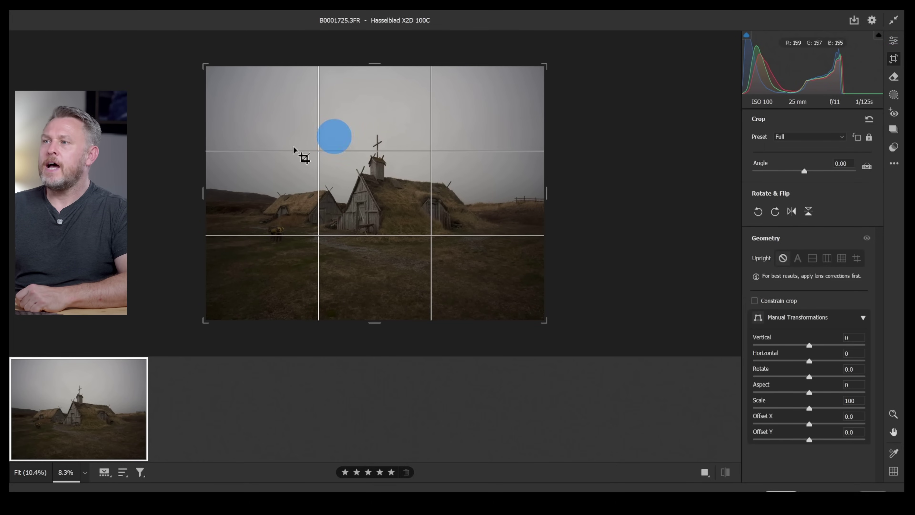
{"action": "left_click", "coordinate": [816, 142]}
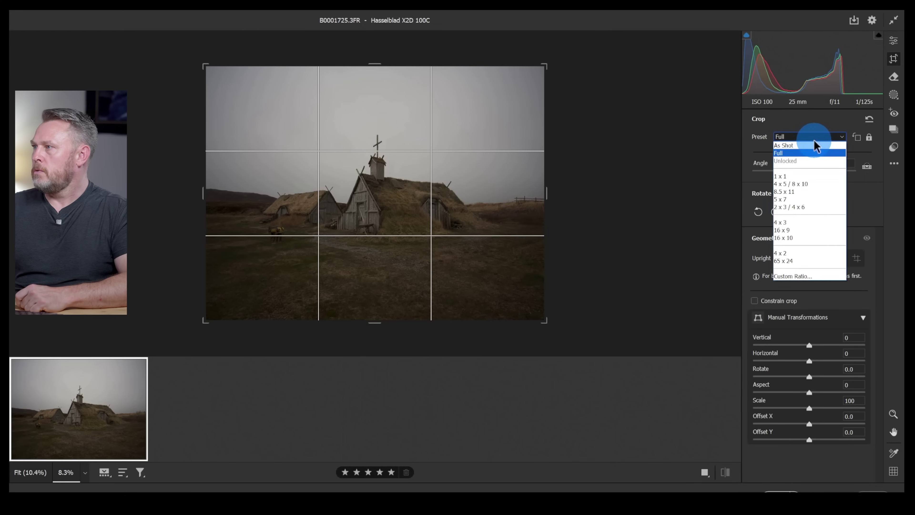
{"action": "left_click", "coordinate": [796, 254]}
{"action": "left_click_drag", "start_coordinate": [378, 199], "coordinate": [381, 210]}
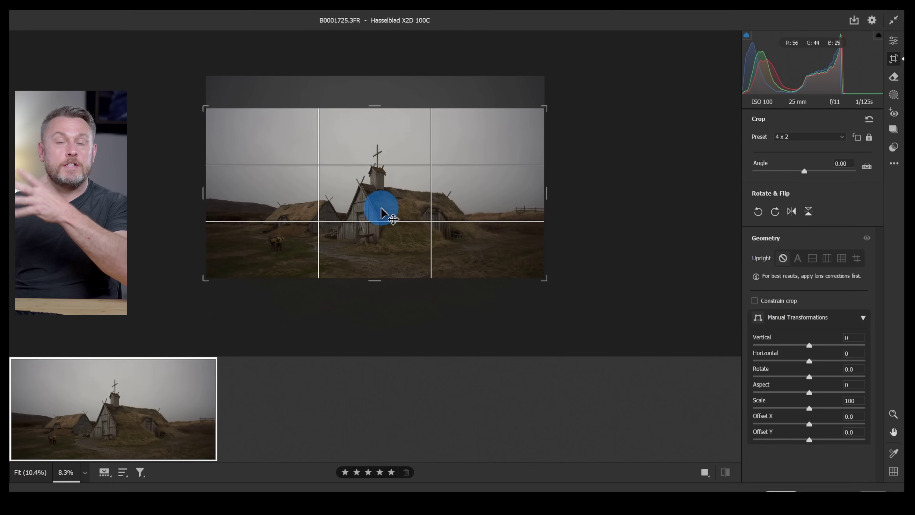
Raise Exposure to +0.80 and lift Shadows to +62.
{"action": "left_click", "coordinate": [894, 40]}
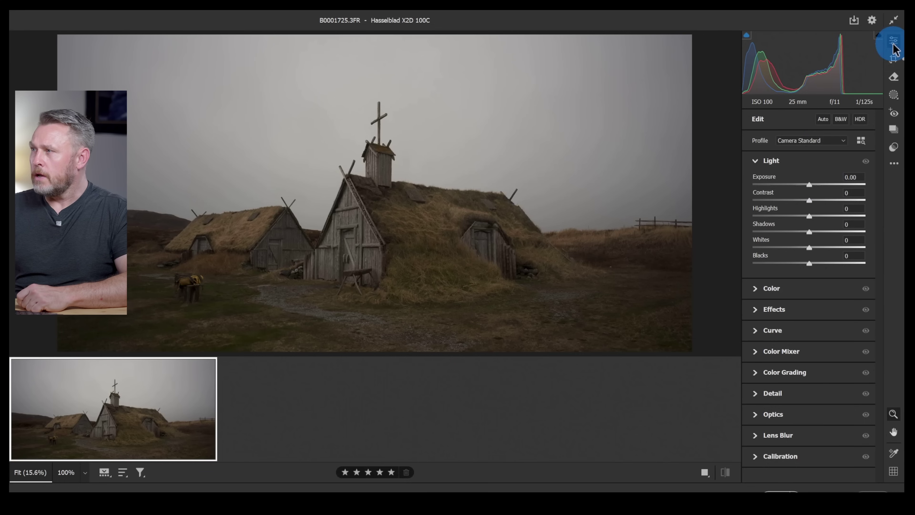
{"action": "left_click_drag", "start_coordinate": [811, 183], "coordinate": [819, 182]}
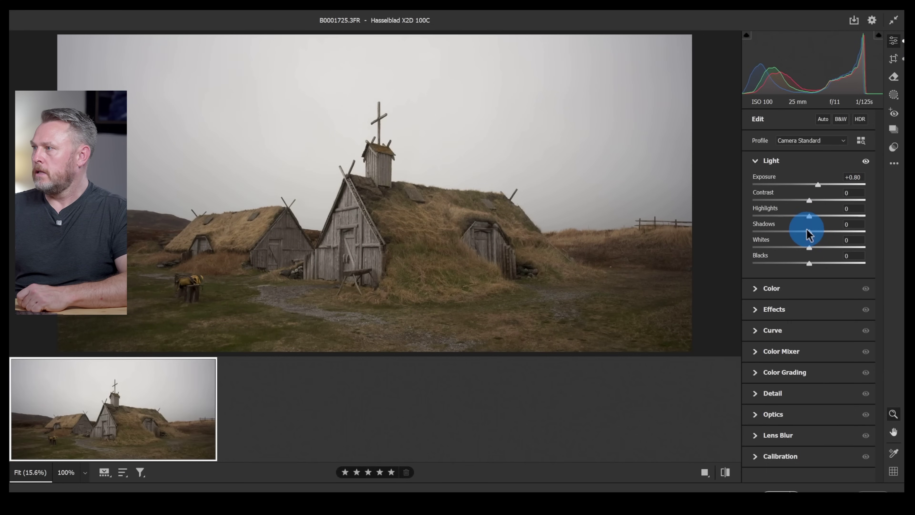
{"action": "left_click_drag", "start_coordinate": [806, 229], "coordinate": [844, 235]}
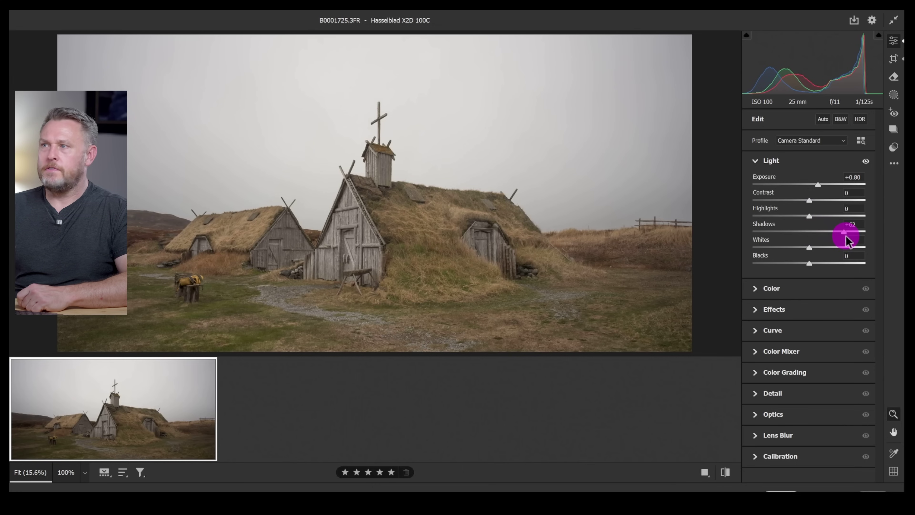
{"action": "left_click_drag", "start_coordinate": [846, 240], "coordinate": [844, 237]}
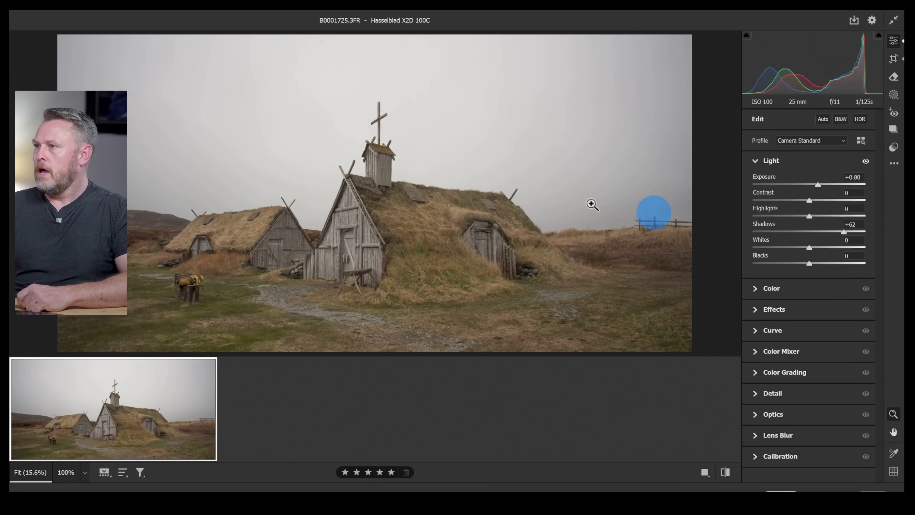
Zoom in on the church roof and pan along the grassy roof edge.
{"action": "left_click_drag", "start_coordinate": [338, 161], "coordinate": [425, 243]}
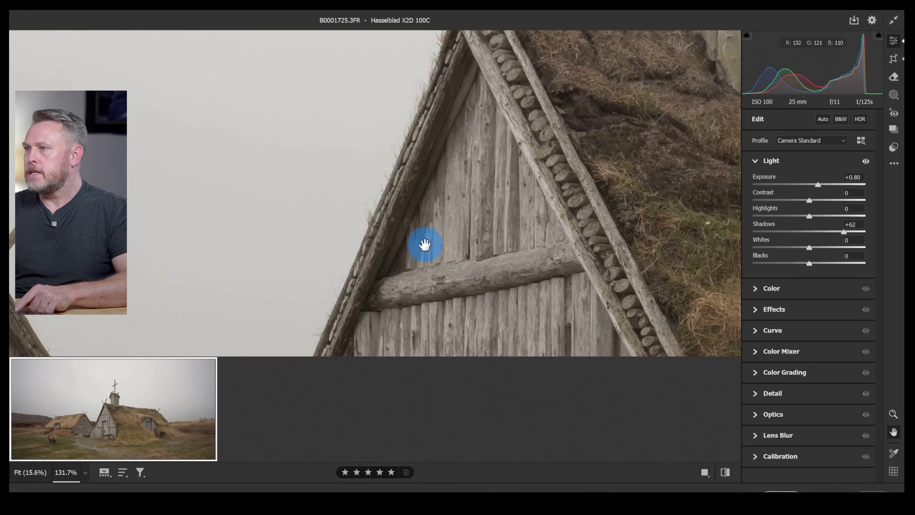
{"action": "scroll", "coordinate": [143, 196], "scroll_direction": "up", "scroll_amount": 5}
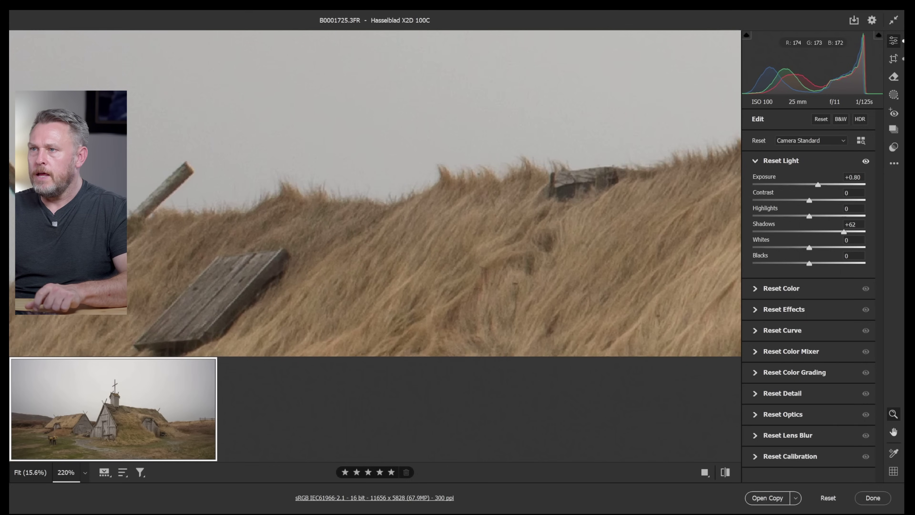
{"action": "left_click_drag", "start_coordinate": [169, 248], "coordinate": [394, 252]}
{"action": "key", "text": "z"}
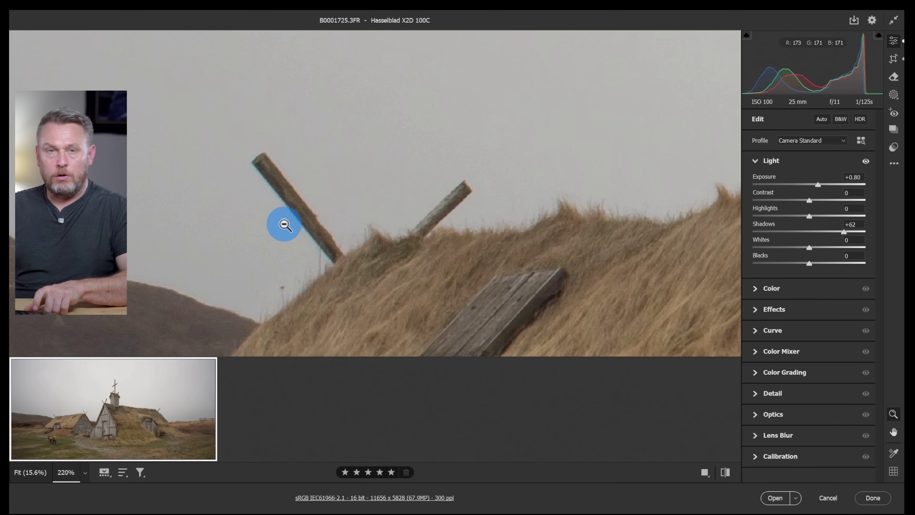
Turn on Remove chromatic aberration in Optics and fit the whole photo in view.
{"action": "scroll", "coordinate": [259, 211], "scroll_direction": "up", "scroll_amount": 3}
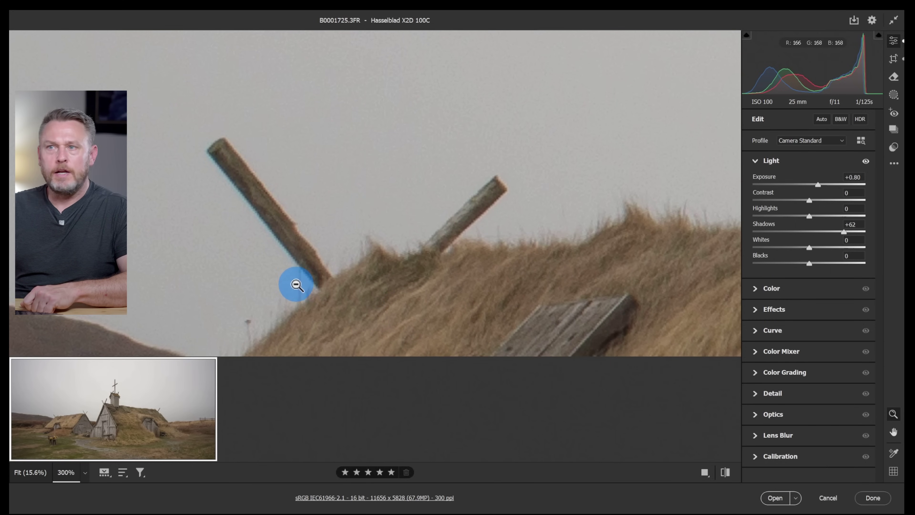
{"action": "left_click", "coordinate": [764, 415]}
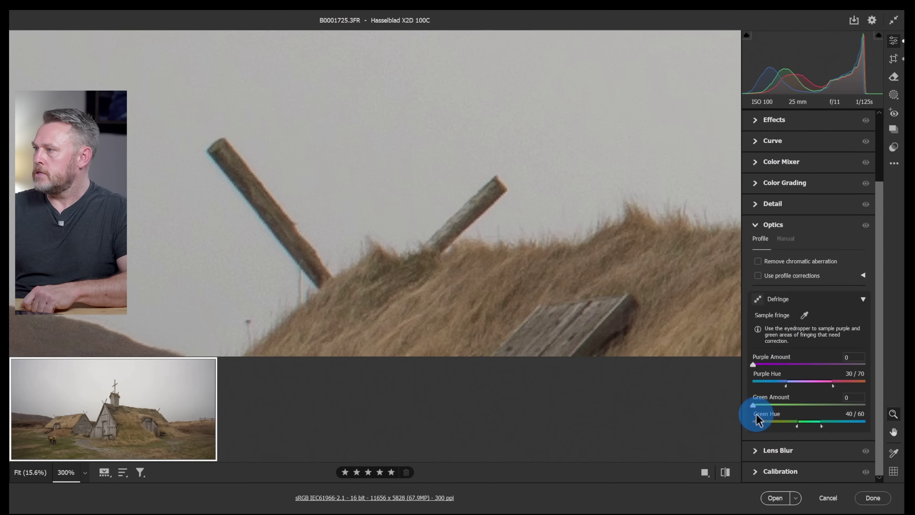
{"action": "left_click", "coordinate": [759, 262]}
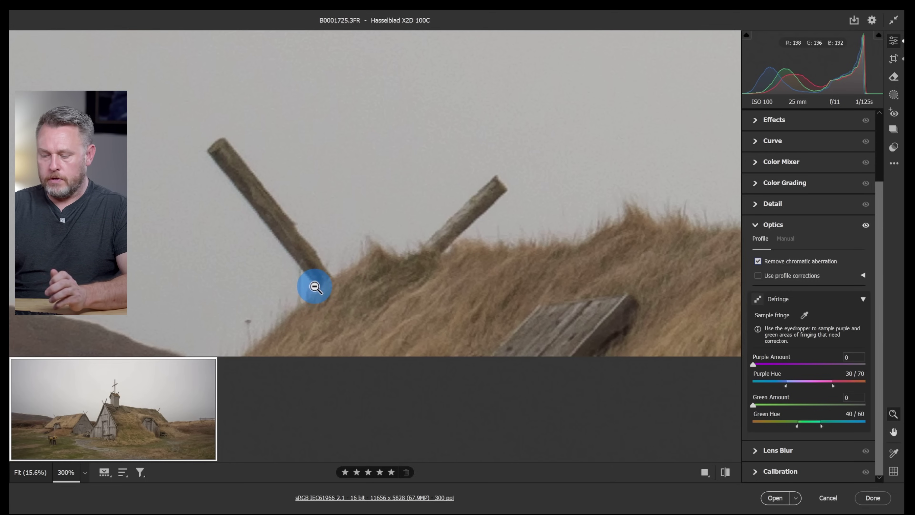
{"action": "left_click", "coordinate": [314, 287]}
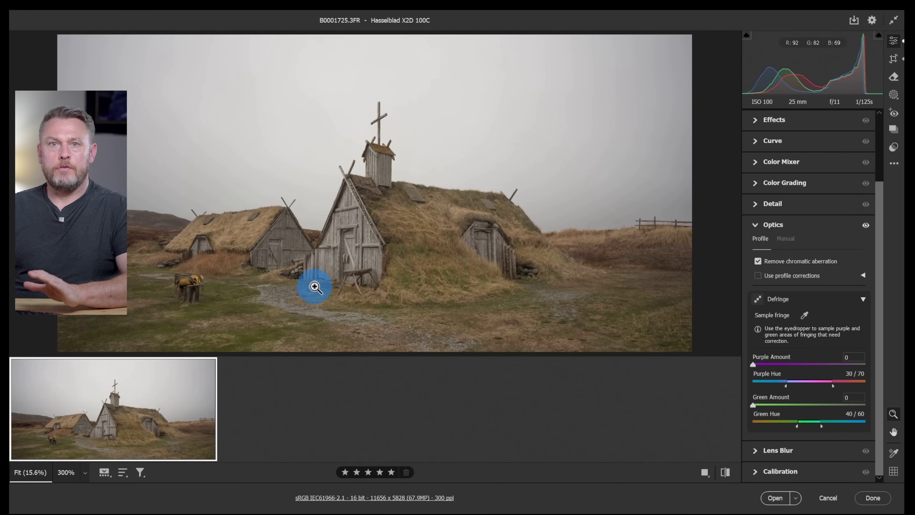
Send the processed photo to Photoshop and start Edit > Sky Replacement.
{"action": "left_click", "coordinate": [776, 497]}
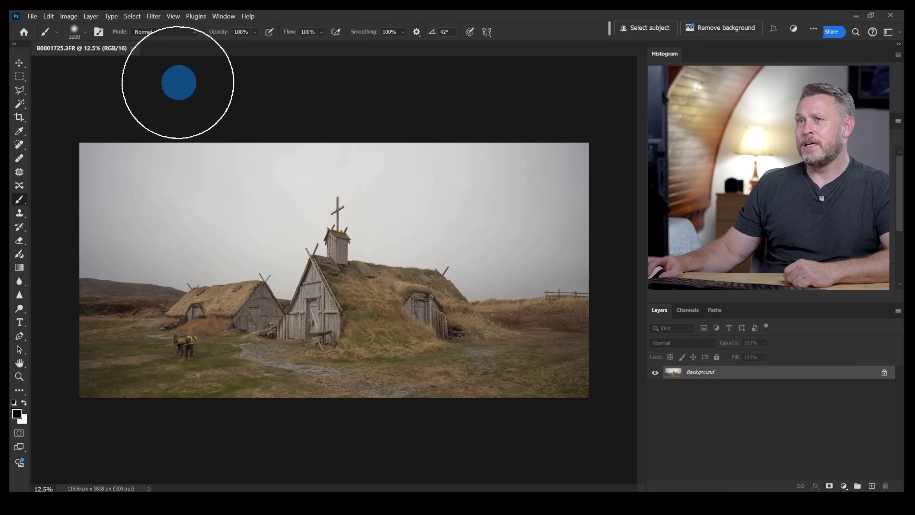
{"action": "left_click", "coordinate": [48, 16]}
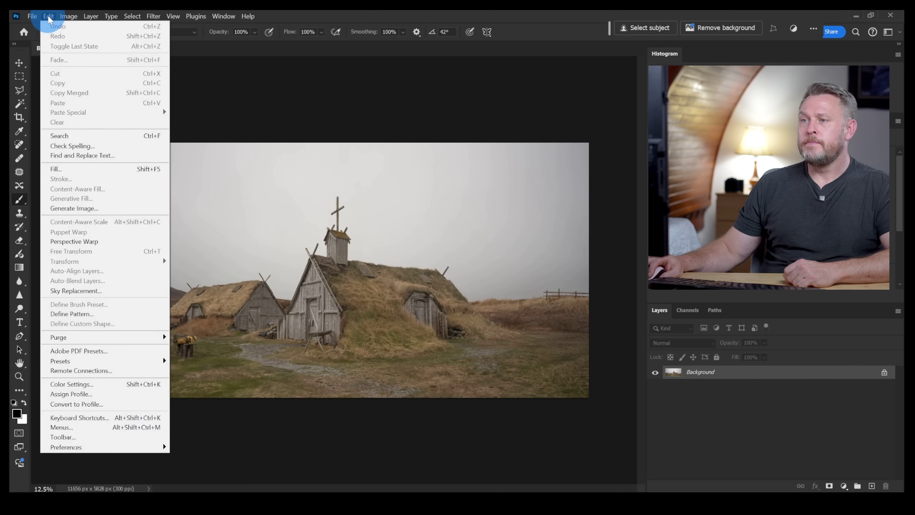
{"action": "left_click", "coordinate": [87, 290]}
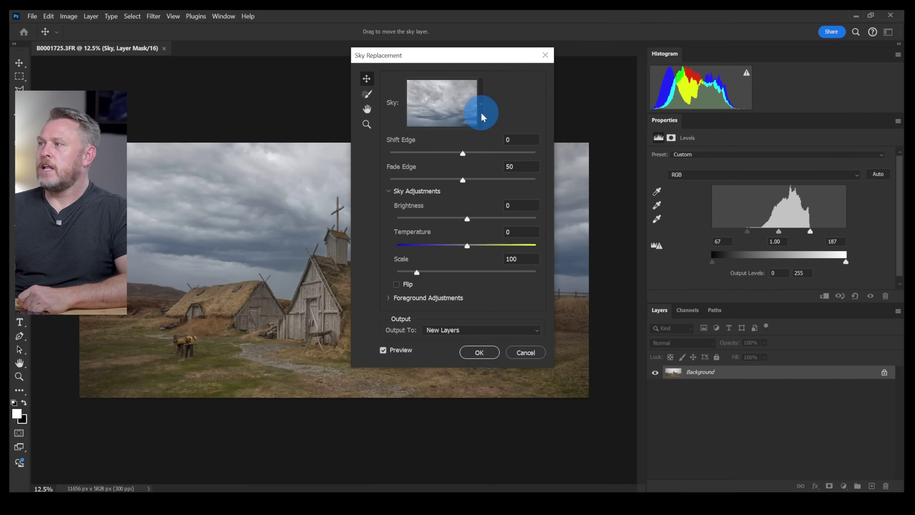
Try sunset, stormy and rainbow sky presets, settling on a dramatic overcast grey sky.
{"action": "left_click_drag", "start_coordinate": [448, 56], "coordinate": [704, 74]}
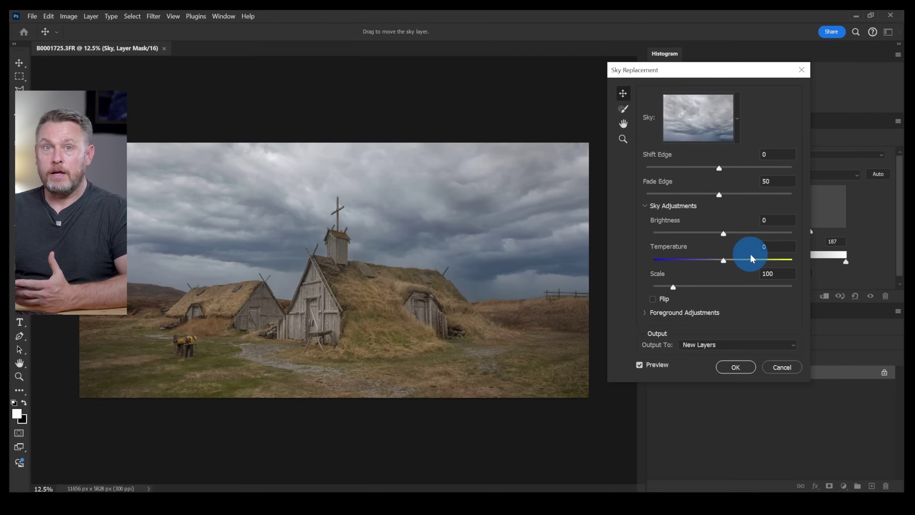
{"action": "left_click", "coordinate": [737, 119]}
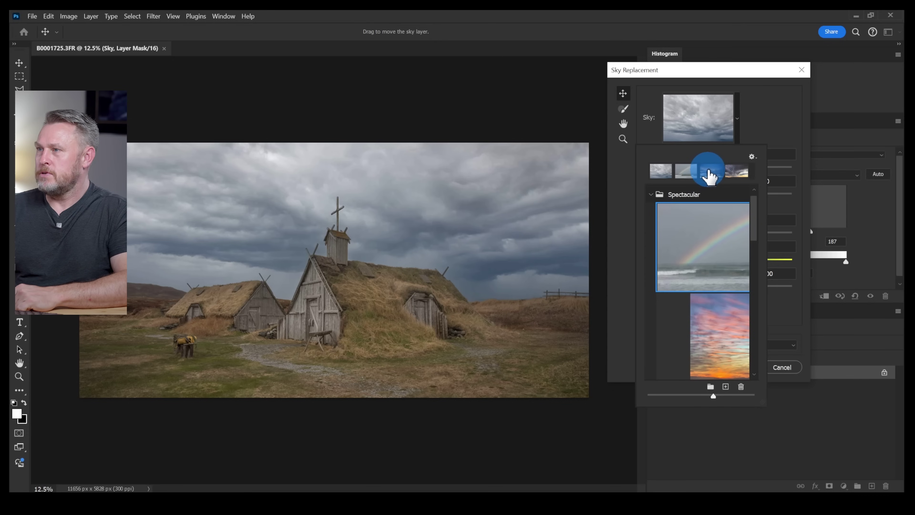
{"action": "left_click", "coordinate": [709, 173]}
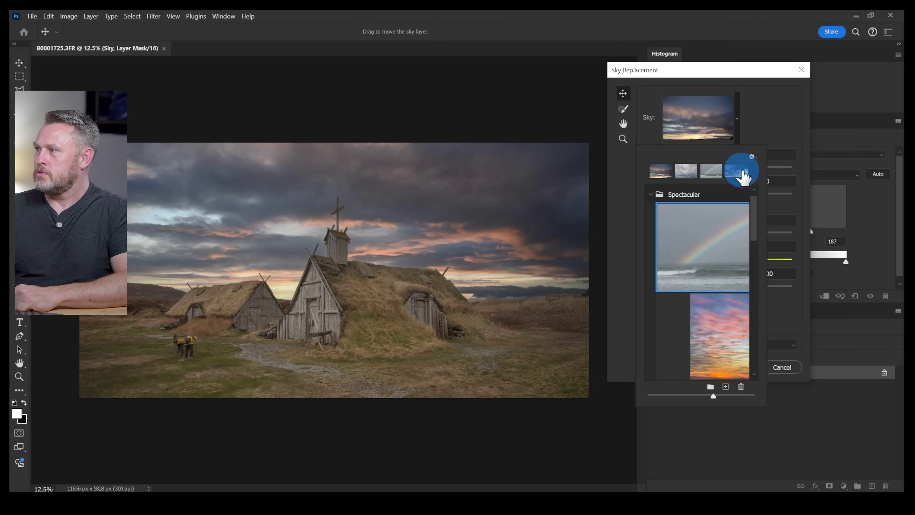
{"action": "left_click", "coordinate": [739, 171]}
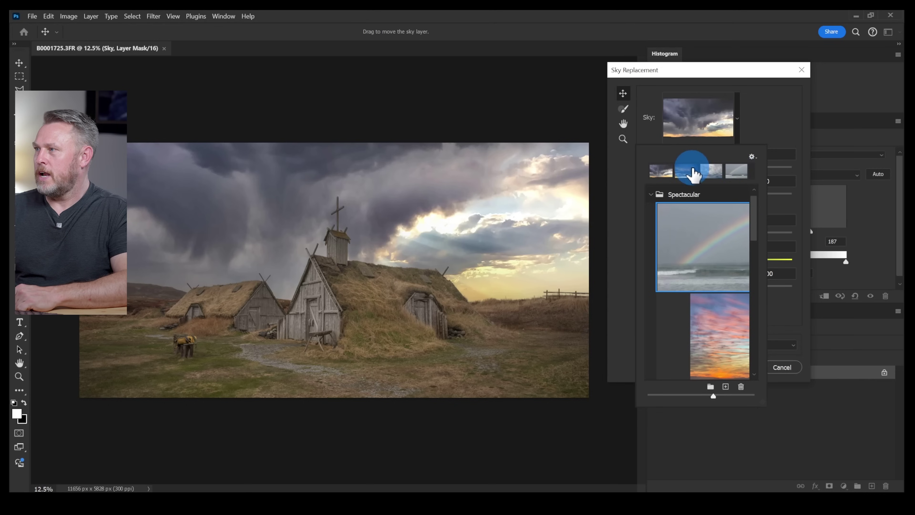
{"action": "left_click", "coordinate": [709, 260]}
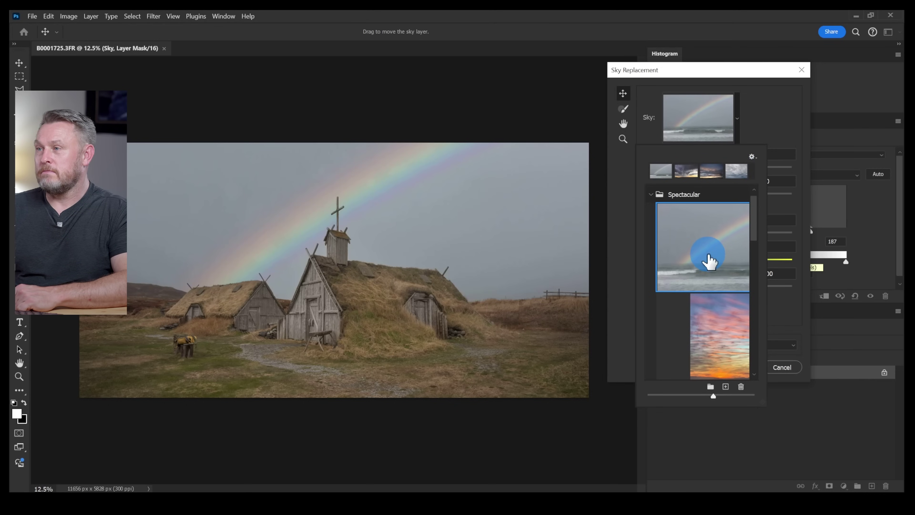
{"action": "scroll", "coordinate": [738, 274], "scroll_direction": "down", "scroll_amount": 2}
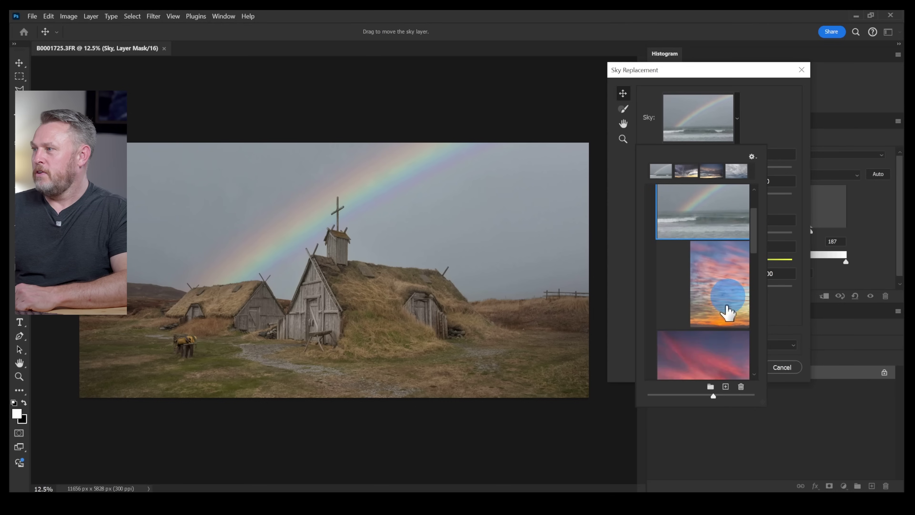
{"action": "left_click", "coordinate": [727, 297]}
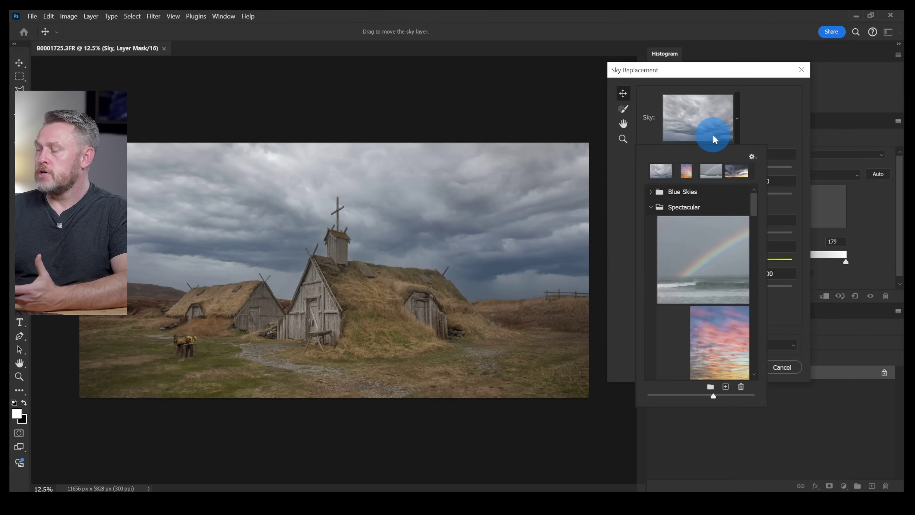
Start importing a custom sky, cancel it, and close the sky preset list.
{"action": "left_click", "coordinate": [726, 386]}
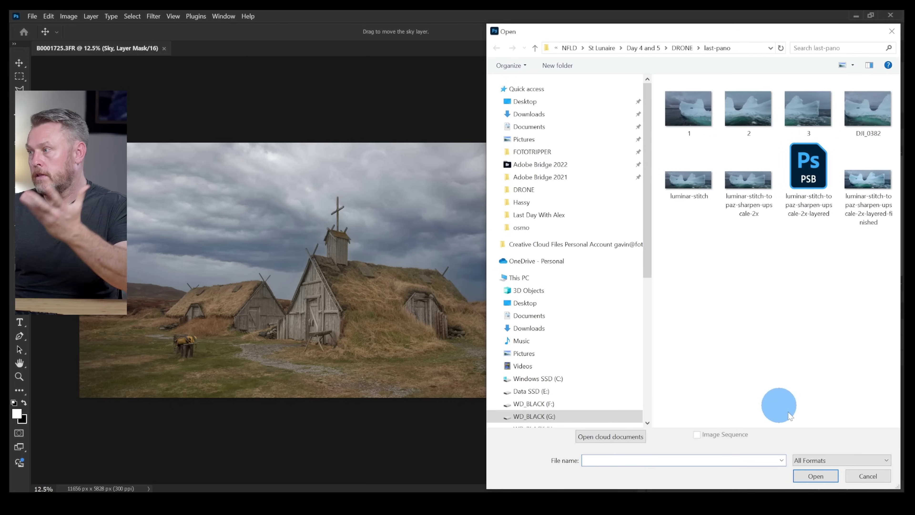
{"action": "left_click", "coordinate": [868, 476]}
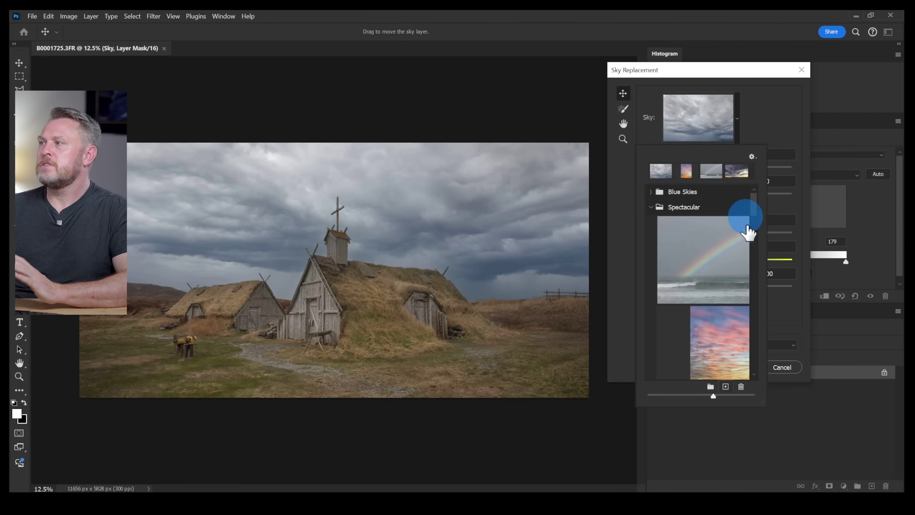
{"action": "left_click", "coordinate": [770, 217]}
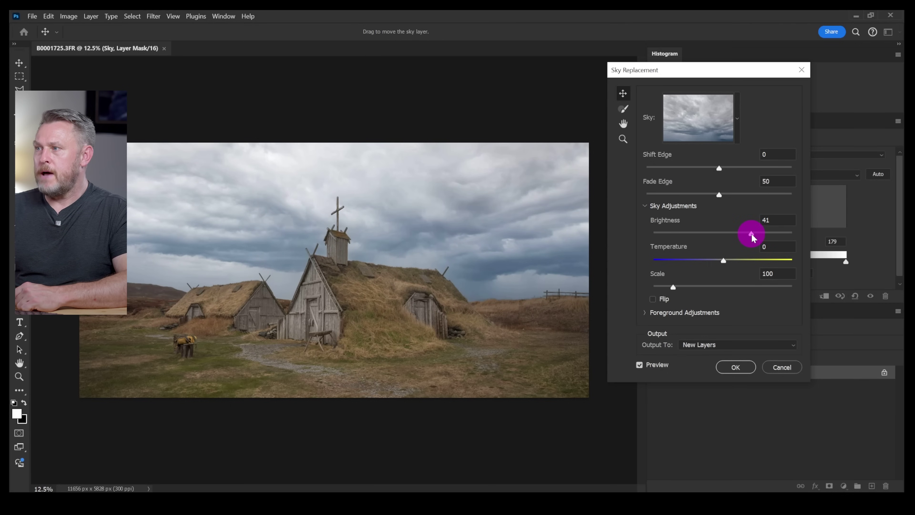
Set the replacement sky's Brightness to 43 and Temperature to 30.
{"action": "left_click", "coordinate": [740, 266]}
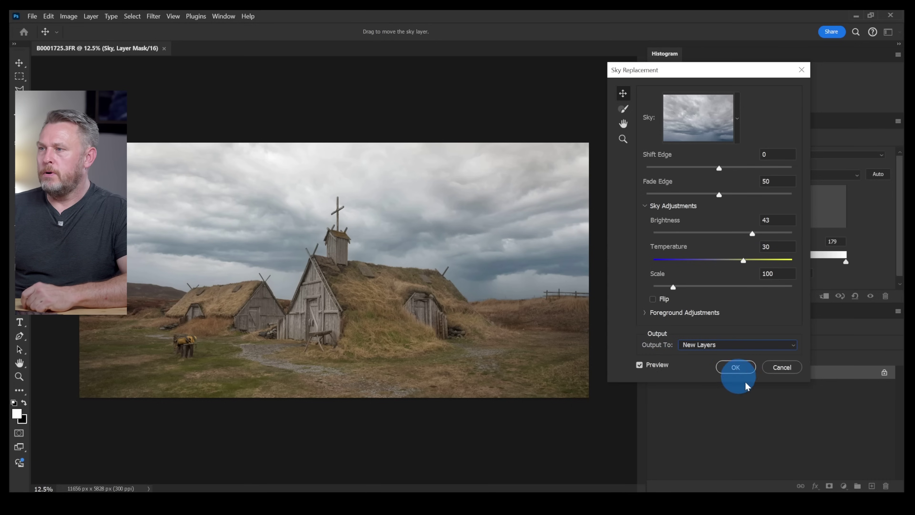
Apply the sky replacement and toggle the new sky on and off to compare.
{"action": "left_click", "coordinate": [736, 368]}
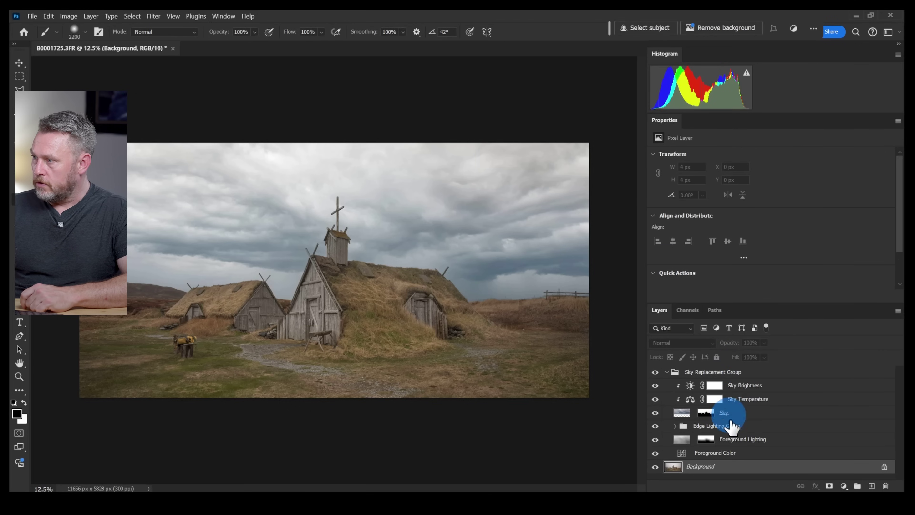
{"action": "left_click", "coordinate": [655, 373]}
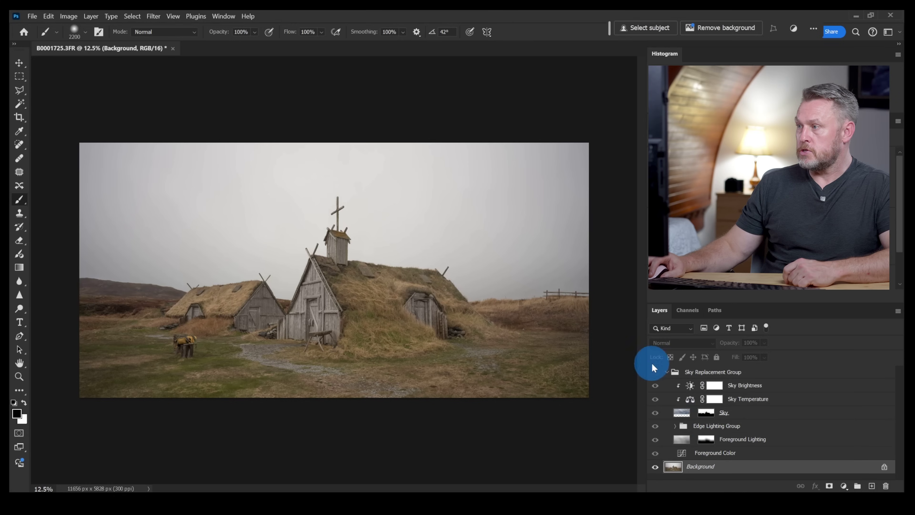
{"action": "left_click", "coordinate": [655, 372]}
{"action": "left_click", "coordinate": [655, 372]}
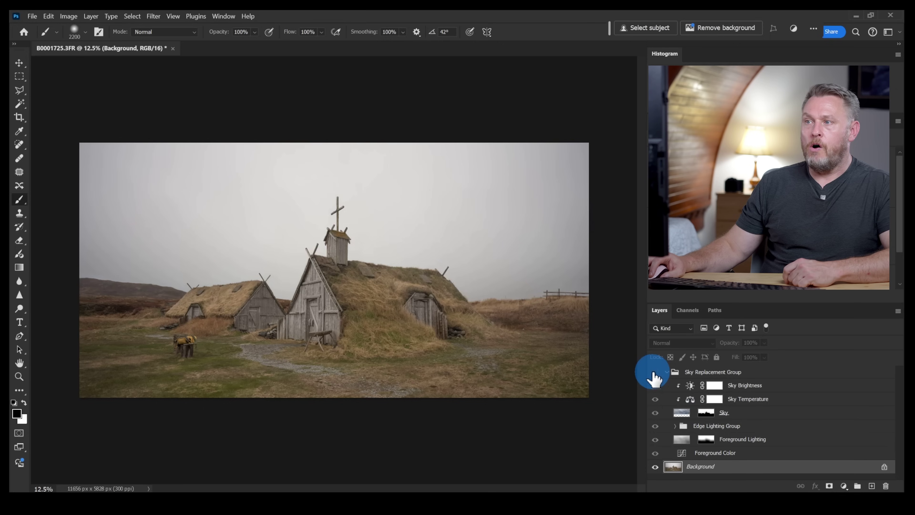
{"action": "left_click", "coordinate": [655, 372]}
Select the Sky Replacement Group, then the Sky layer, then the Sky Brightness mask.
{"action": "left_click", "coordinate": [757, 373]}
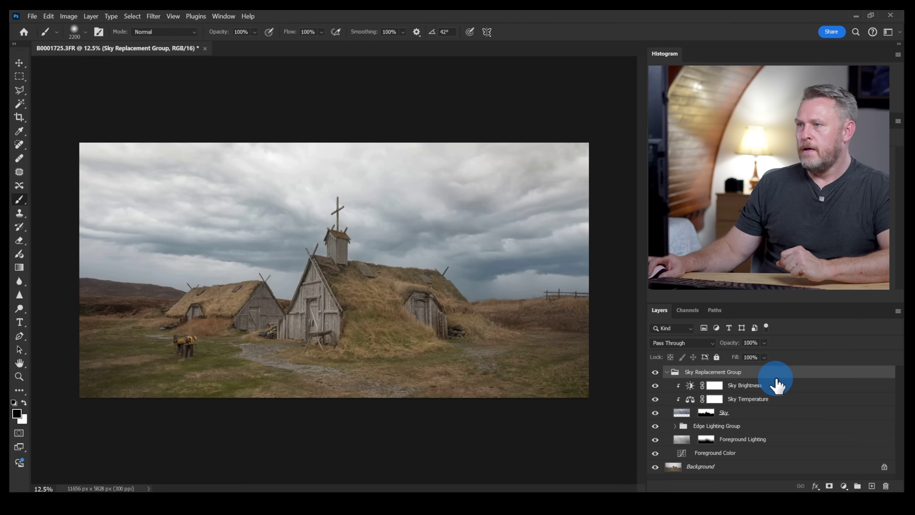
{"action": "left_click", "coordinate": [796, 413]}
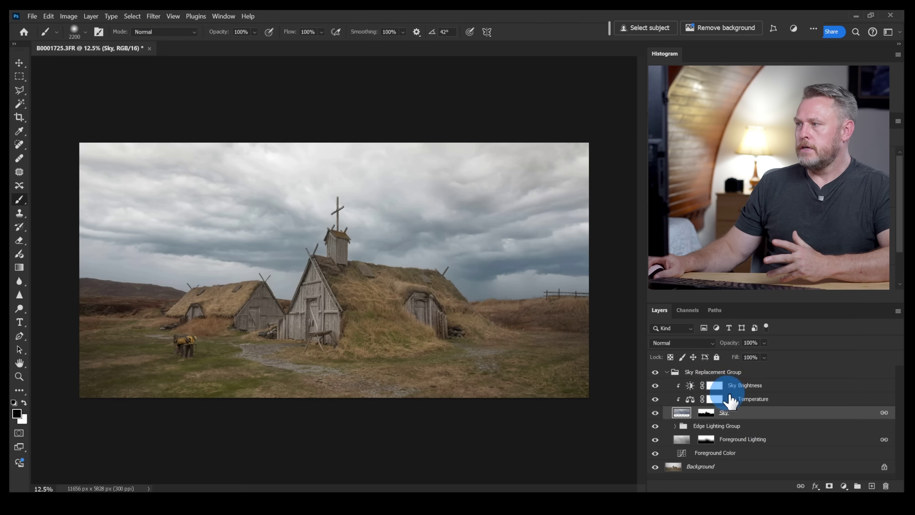
{"action": "left_click", "coordinate": [778, 386]}
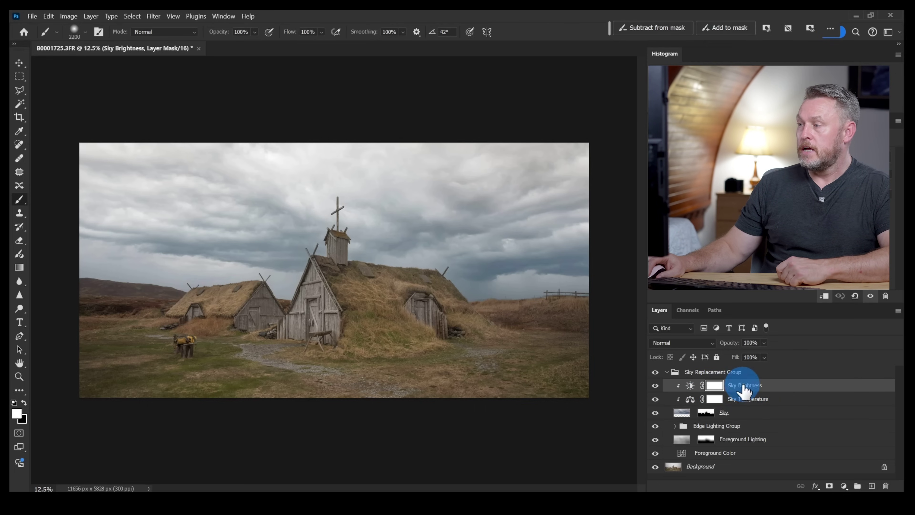
Add an Exposure adjustment layer at +0.37 and compare it on and off.
{"action": "left_click", "coordinate": [844, 486]}
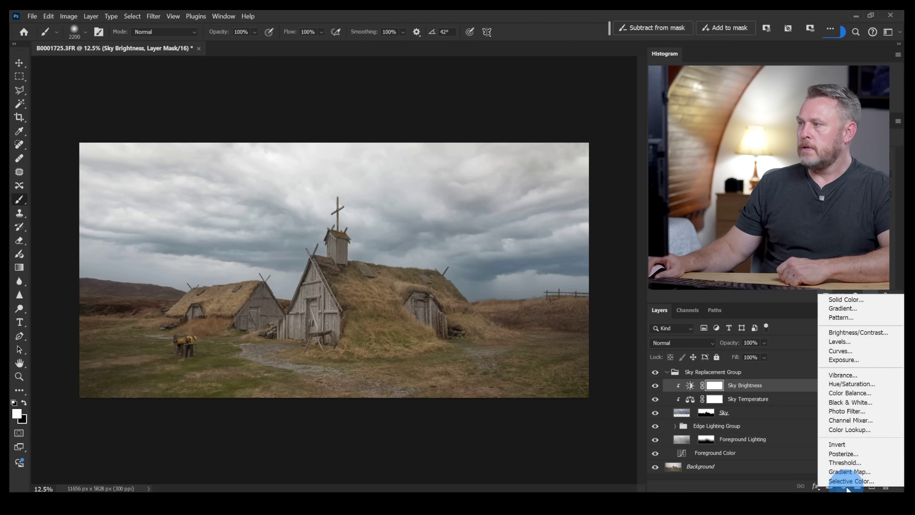
{"action": "left_click", "coordinate": [843, 360]}
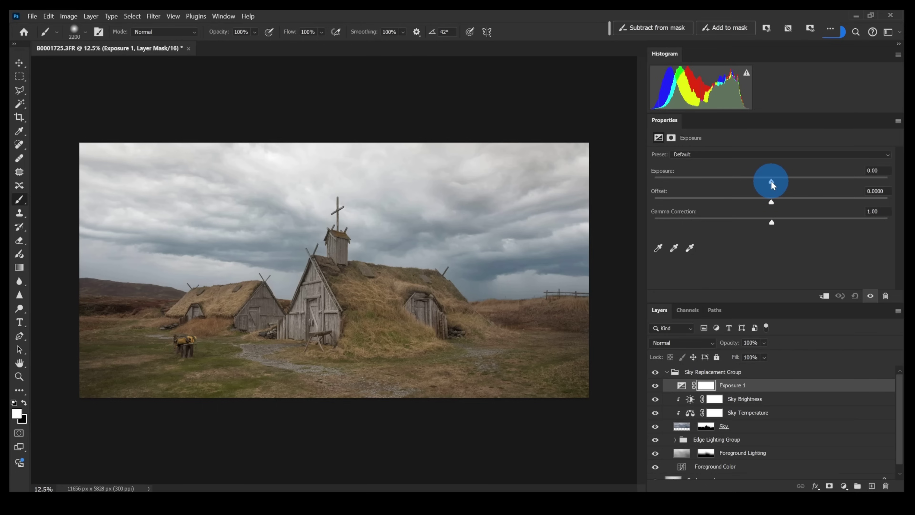
{"action": "left_click_drag", "start_coordinate": [771, 180], "coordinate": [781, 180]}
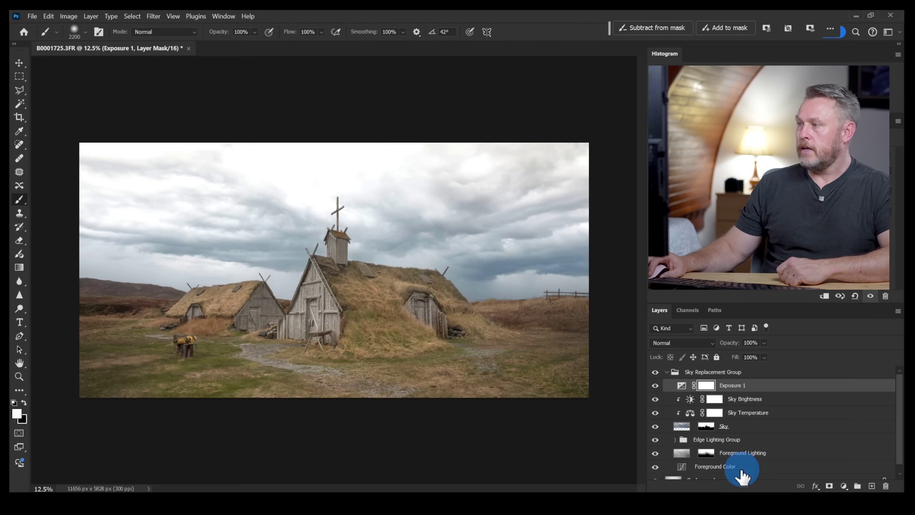
{"action": "left_click", "coordinate": [655, 386]}
{"action": "left_click", "coordinate": [655, 386]}
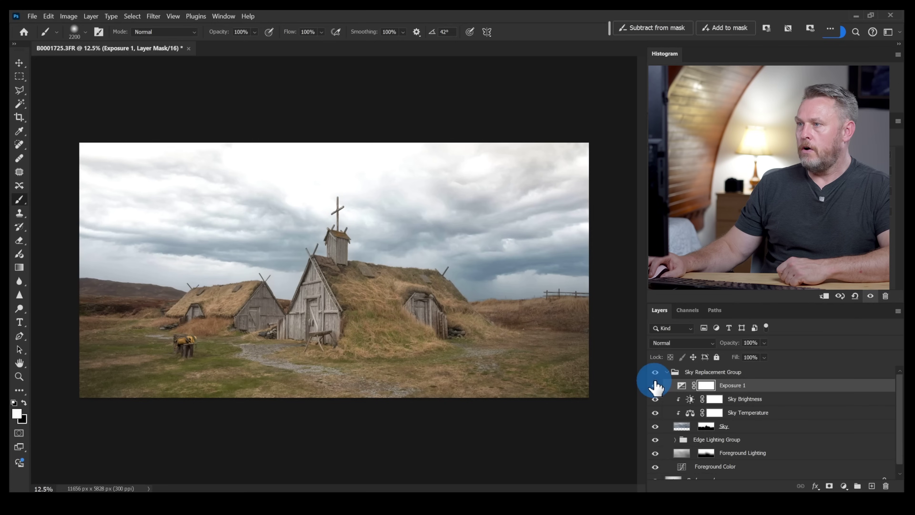
{"action": "left_click", "coordinate": [655, 385]}
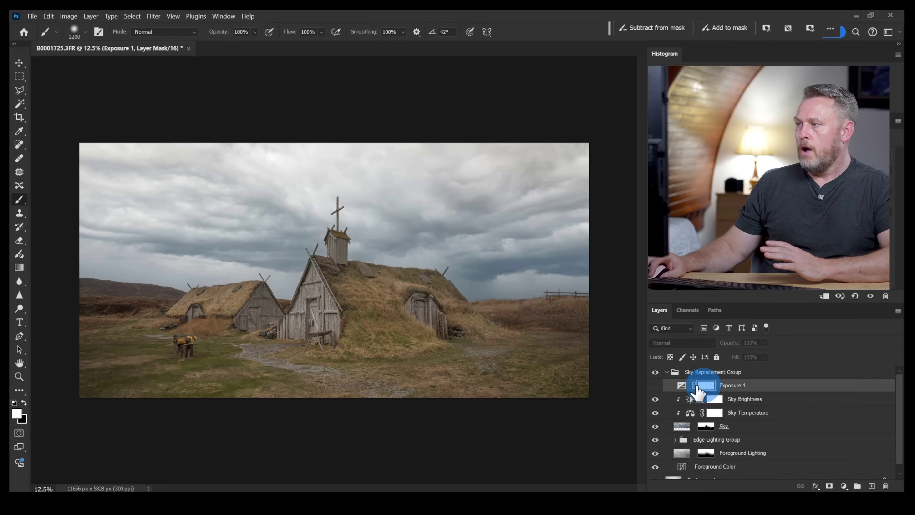
{"action": "left_click", "coordinate": [655, 385]}
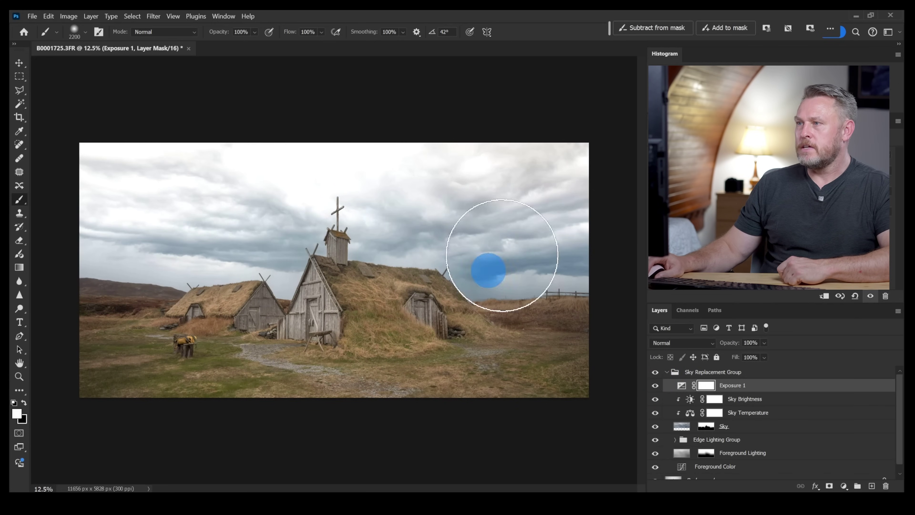
Clip Exposure 1 to the sky layers and compare the sky-only brightening.
{"action": "right_click", "coordinate": [762, 386]}
{"action": "left_click", "coordinate": [806, 367]}
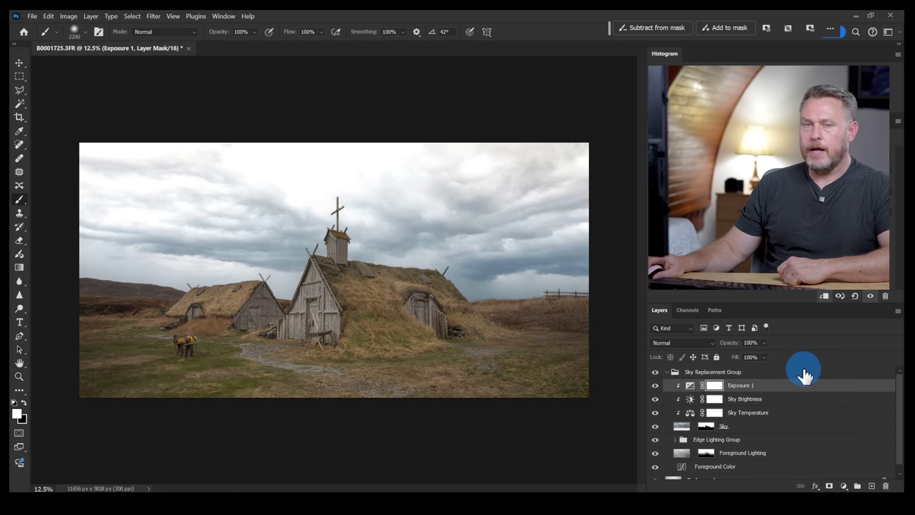
{"action": "left_click", "coordinate": [654, 386]}
{"action": "left_click", "coordinate": [654, 386]}
{"action": "left_click", "coordinate": [654, 387]}
{"action": "left_click", "coordinate": [654, 386]}
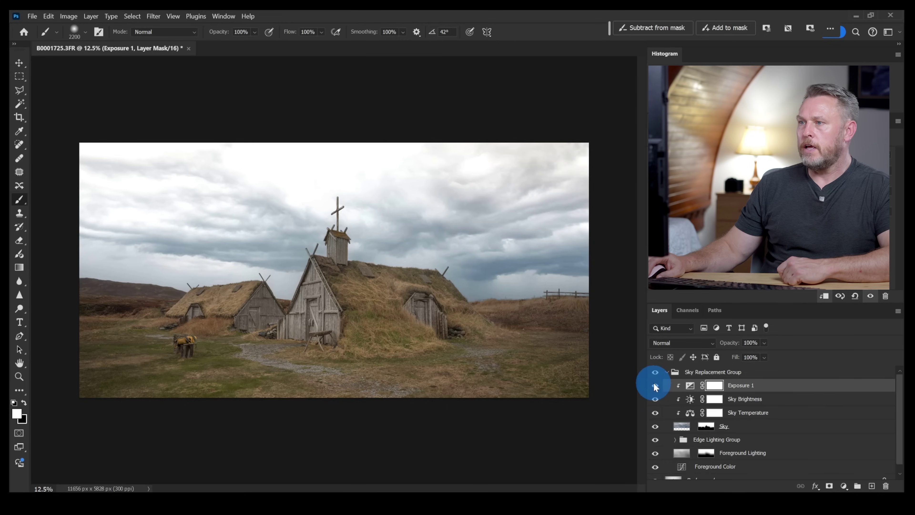
{"action": "left_click", "coordinate": [654, 386]}
{"action": "left_click", "coordinate": [654, 387]}
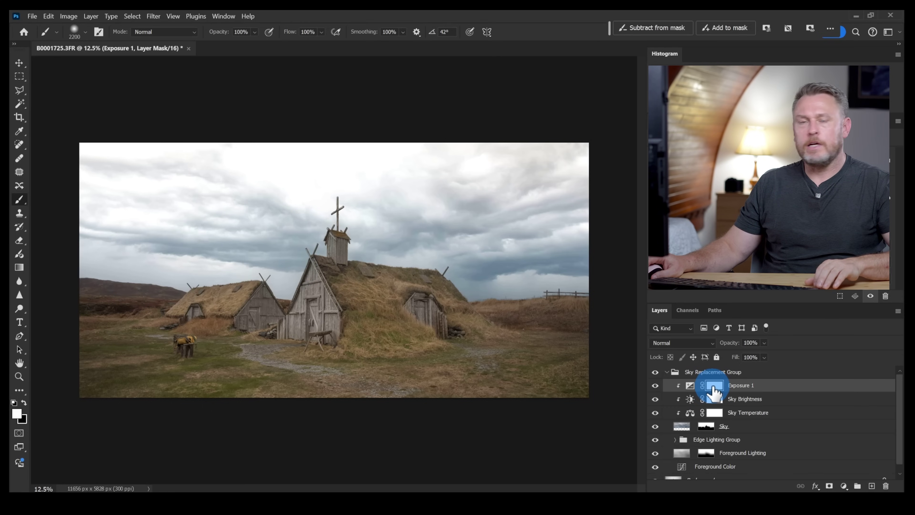
Target the Exposure 1 mask with default colours and a 0%-hardness brush.
{"action": "left_click_drag", "start_coordinate": [714, 391], "coordinate": [719, 393]}
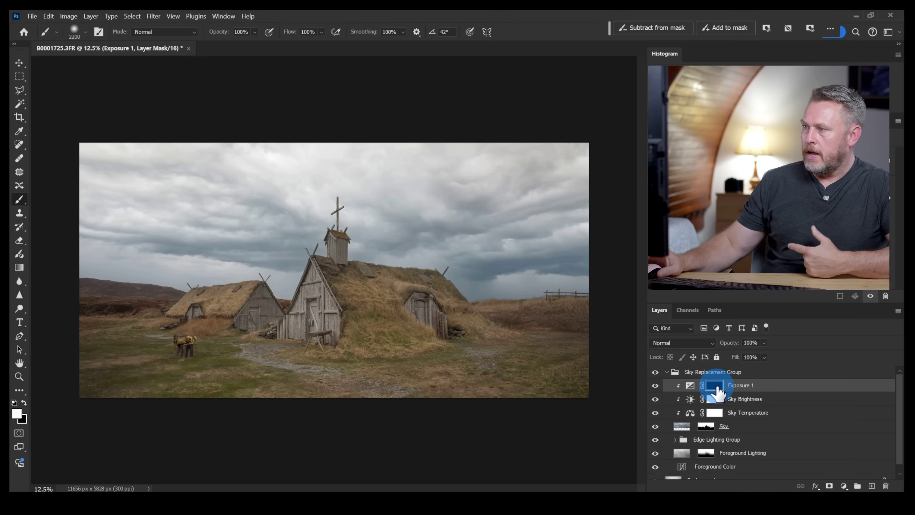
{"action": "left_click_drag", "start_coordinate": [727, 391], "coordinate": [717, 407]}
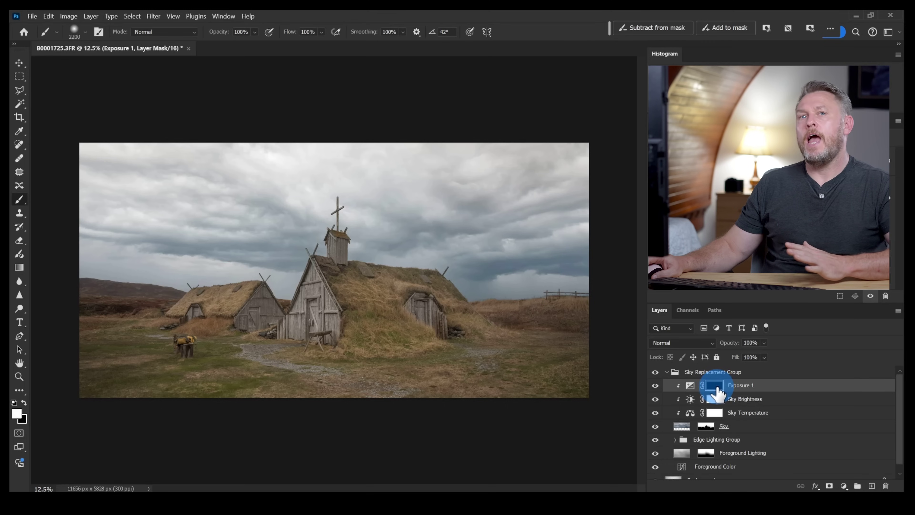
{"action": "left_click", "coordinate": [750, 390]}
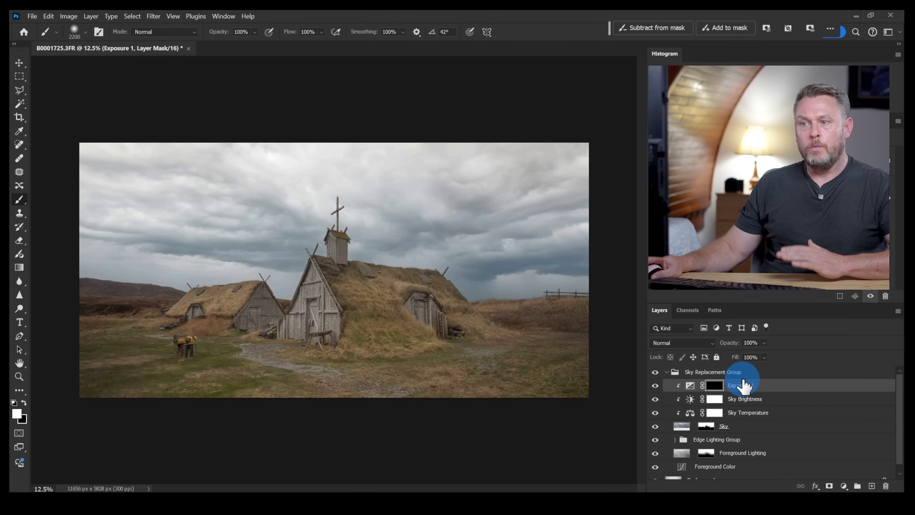
{"action": "left_click", "coordinate": [20, 202]}
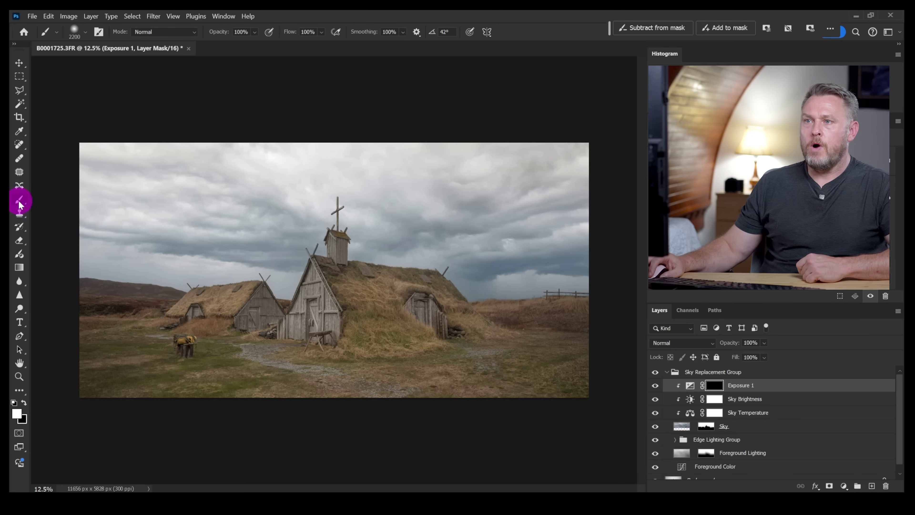
{"action": "left_click", "coordinate": [11, 423]}
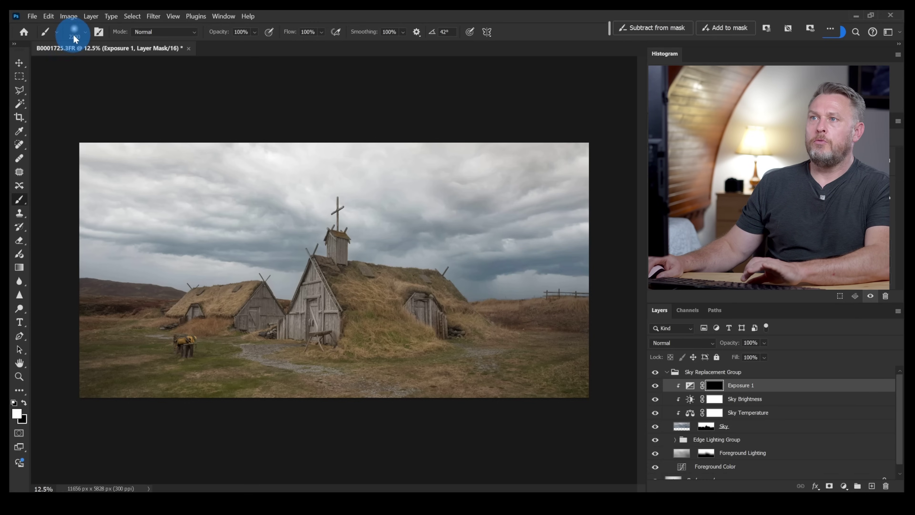
{"action": "left_click", "coordinate": [74, 35]}
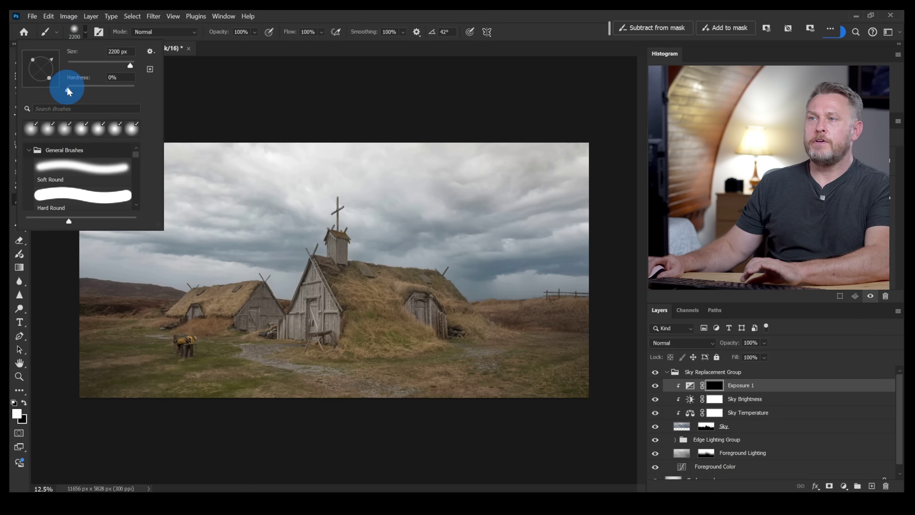
{"action": "left_click_drag", "start_coordinate": [68, 92], "coordinate": [124, 93]}
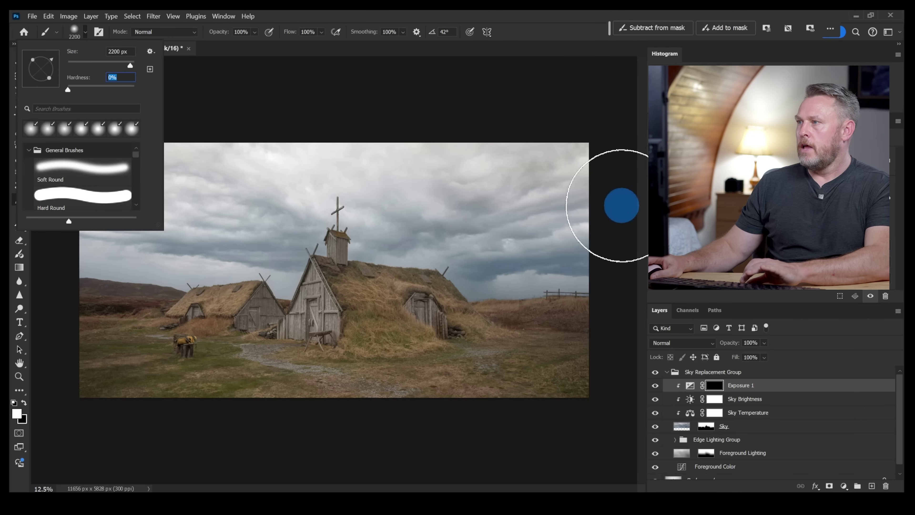
{"action": "key", "text": "Return"}
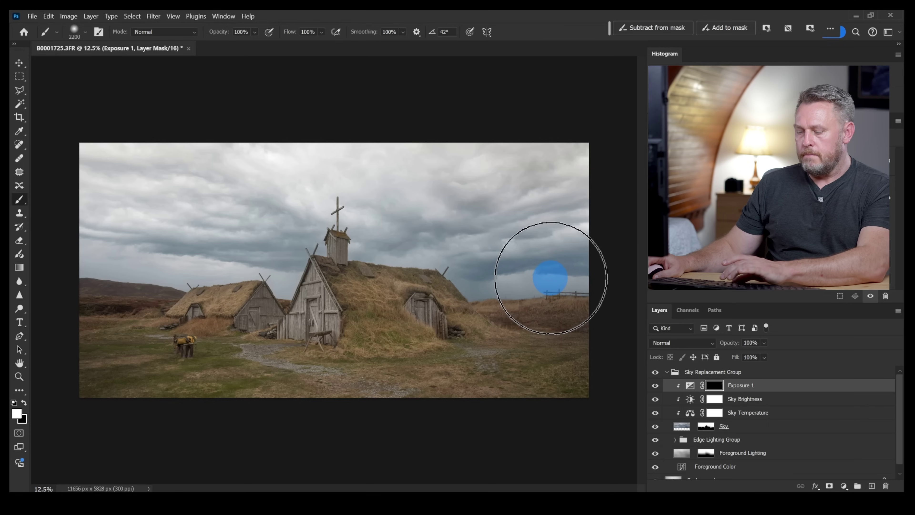
Enlarge the brush to 3500 px, paint the huts and foreground into the mask, then toggle Exposure 1 to compare.
{"action": "key", "text": "bracketright"}
{"action": "key", "text": "bracketright"}
{"action": "key", "text": "bracketright"}
{"action": "key", "text": "bracketright"}
{"action": "key", "text": "bracketright"}
{"action": "key", "text": "bracketright"}
{"action": "key", "text": "bracketright"}
{"action": "key", "text": "bracketright"}
{"action": "key", "text": "bracketright"}
{"action": "key", "text": "bracketright"}
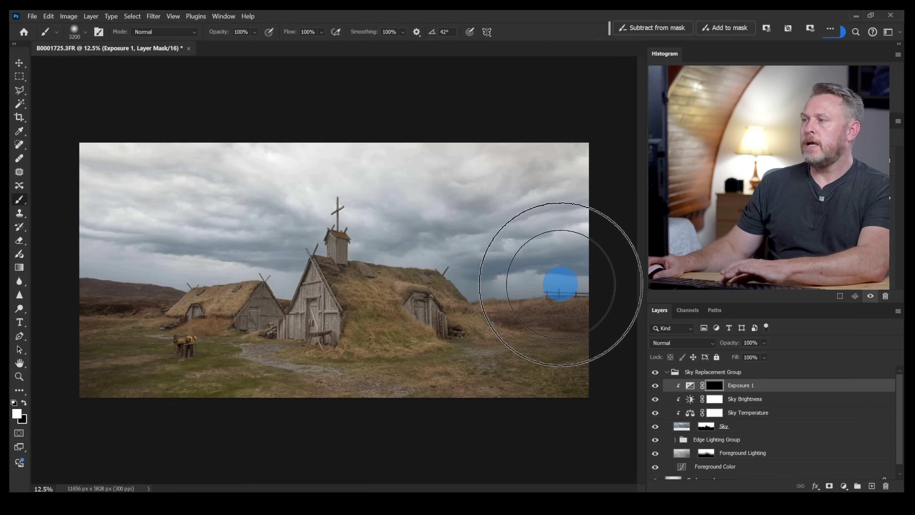
{"action": "key", "text": "bracketright"}
{"action": "key", "text": "bracketright"}
{"action": "key", "text": "bracketright"}
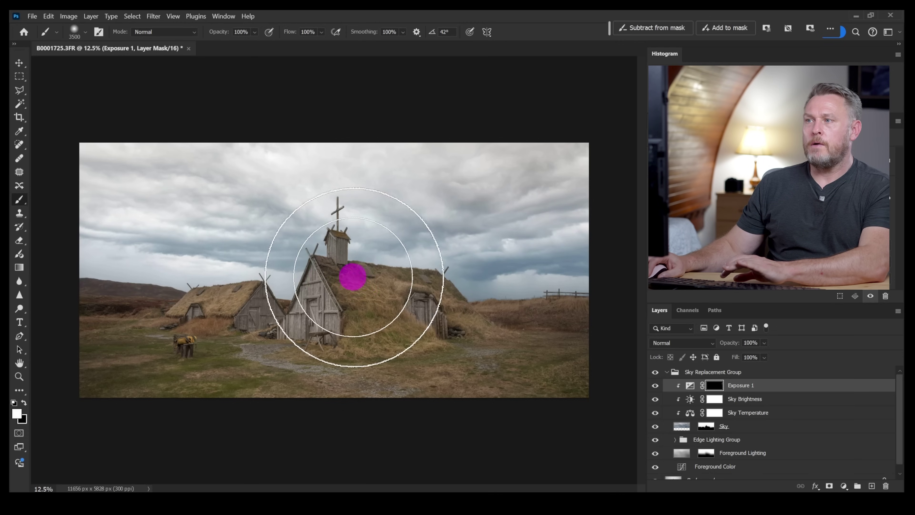
{"action": "mouse_move", "coordinate": [352, 277]}
{"action": "left_mouse_down"}
{"action": "mouse_move", "coordinate": [302, 278]}
{"action": "mouse_move", "coordinate": [603, 365]}
{"action": "left_mouse_up"}
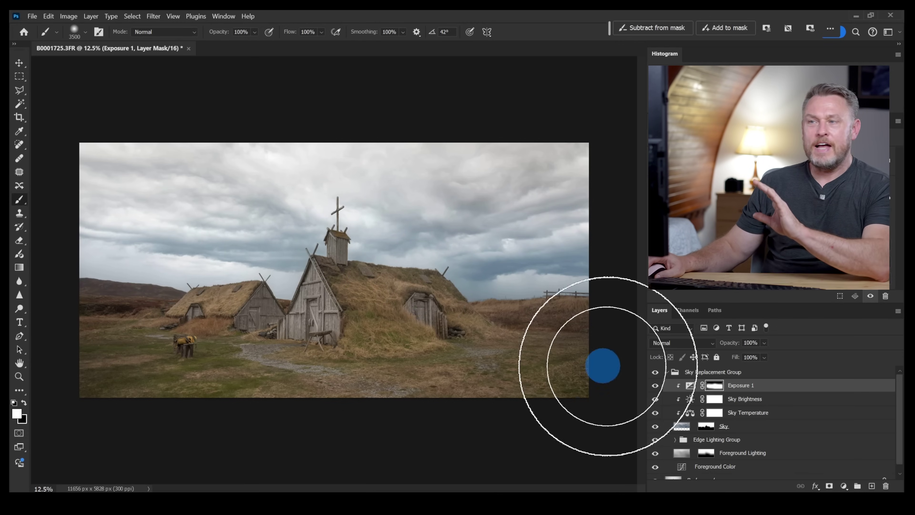
{"action": "left_click", "coordinate": [654, 385]}
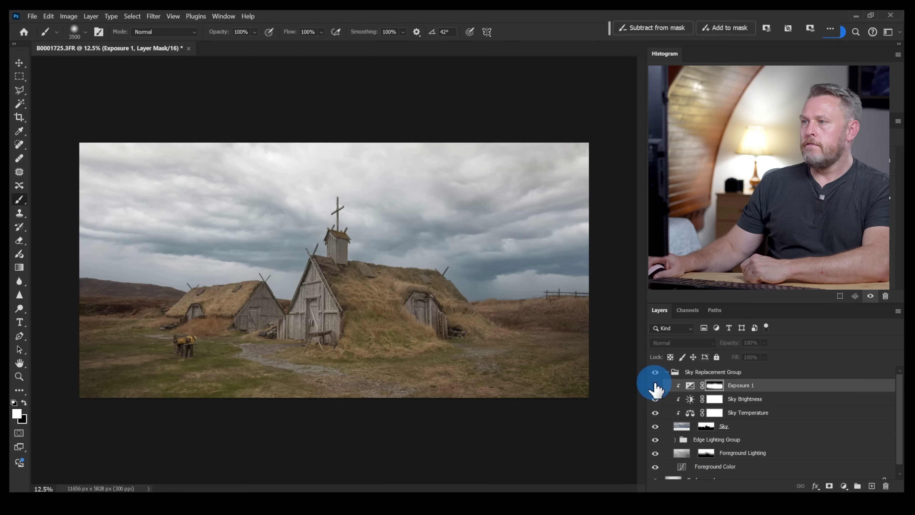
{"action": "left_click", "coordinate": [655, 385]}
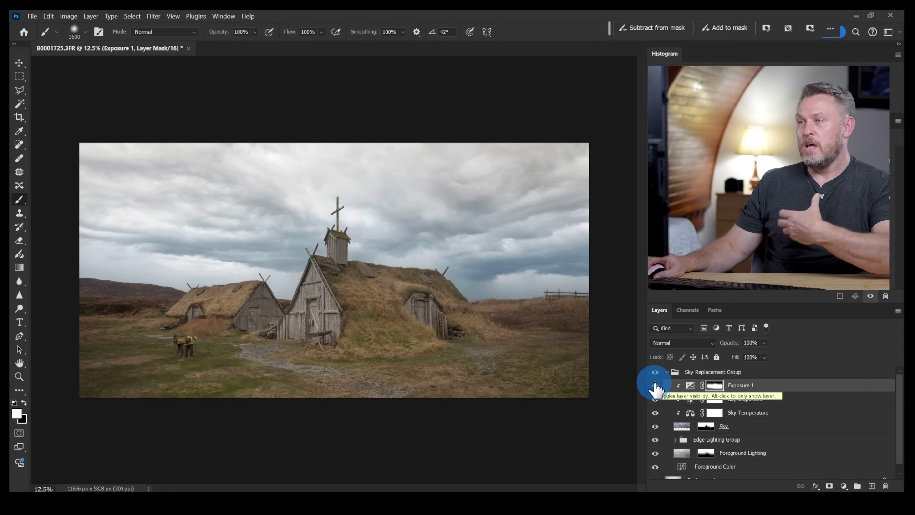
{"action": "left_click", "coordinate": [654, 385]}
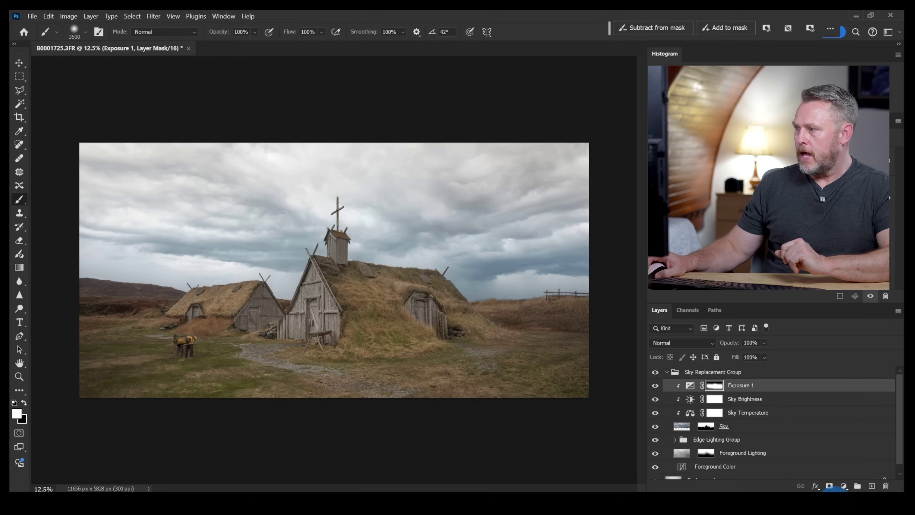
Add an Exposure 2 adjustment layer in Multiply mode at 62% opacity.
{"action": "left_click", "coordinate": [843, 486]}
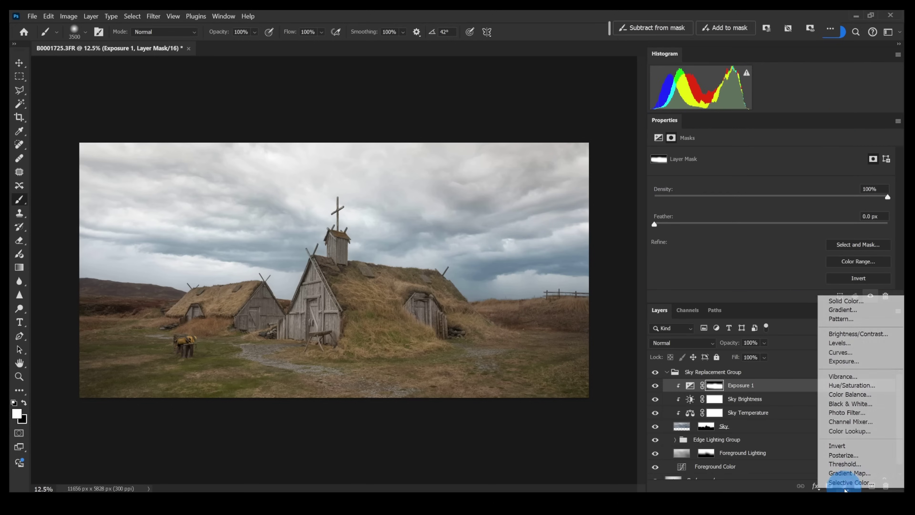
{"action": "left_click", "coordinate": [842, 362]}
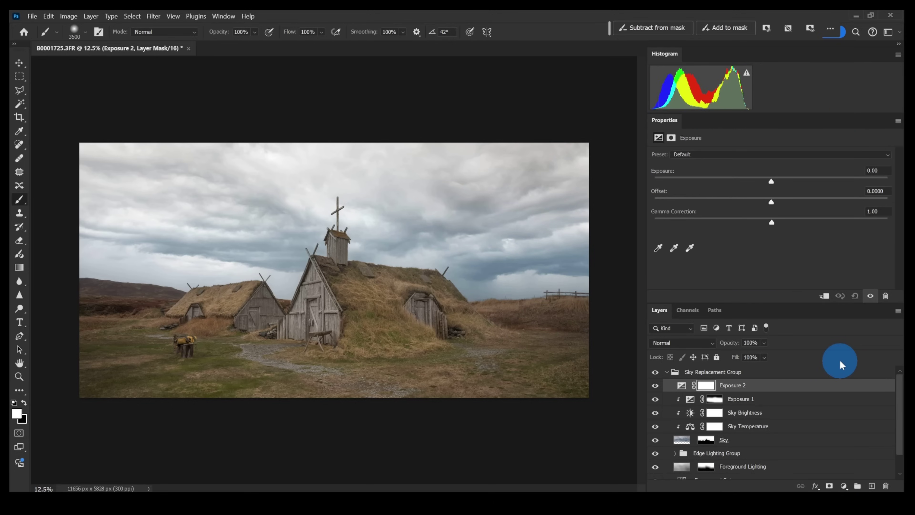
{"action": "left_click", "coordinate": [694, 344]}
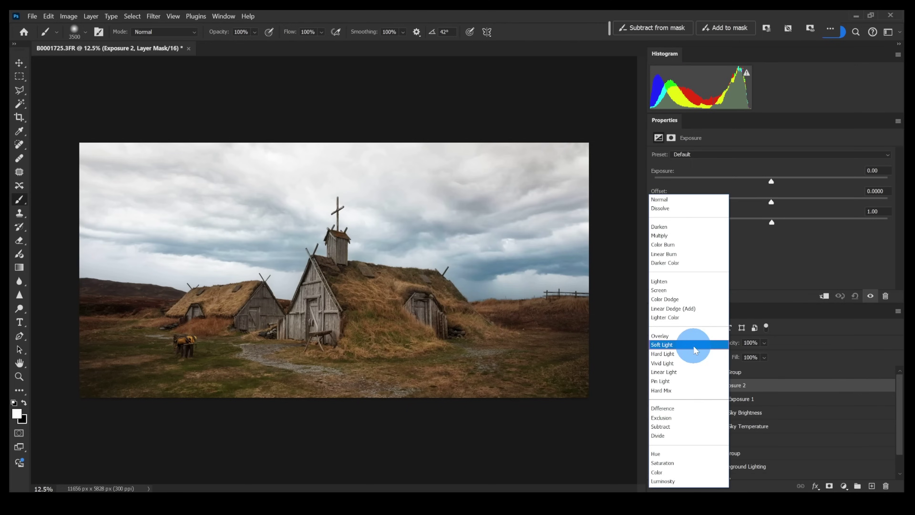
{"action": "left_click", "coordinate": [668, 235]}
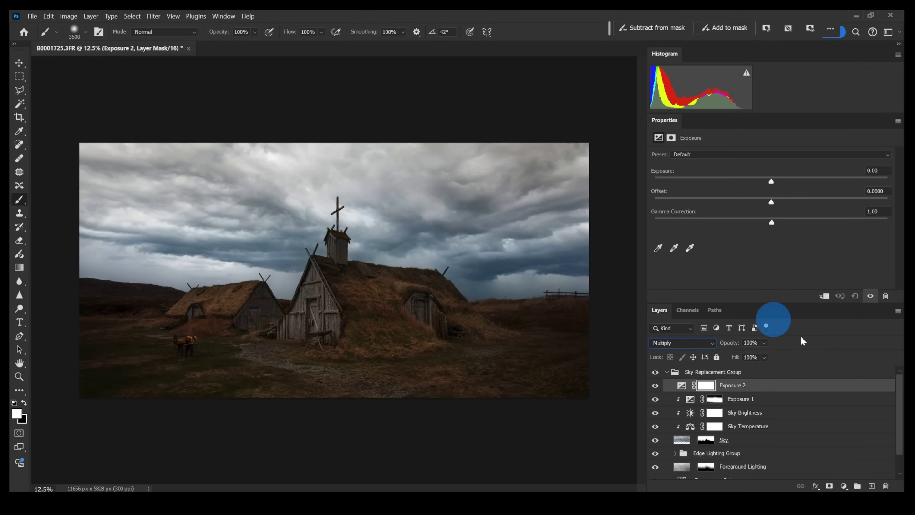
{"action": "mouse_move", "coordinate": [765, 343]}
{"action": "left_mouse_down"}
{"action": "mouse_move", "coordinate": [768, 358]}
{"action": "mouse_move", "coordinate": [781, 356]}
{"action": "mouse_move", "coordinate": [765, 355]}
{"action": "left_mouse_up"}
{"action": "left_click", "coordinate": [727, 382]}
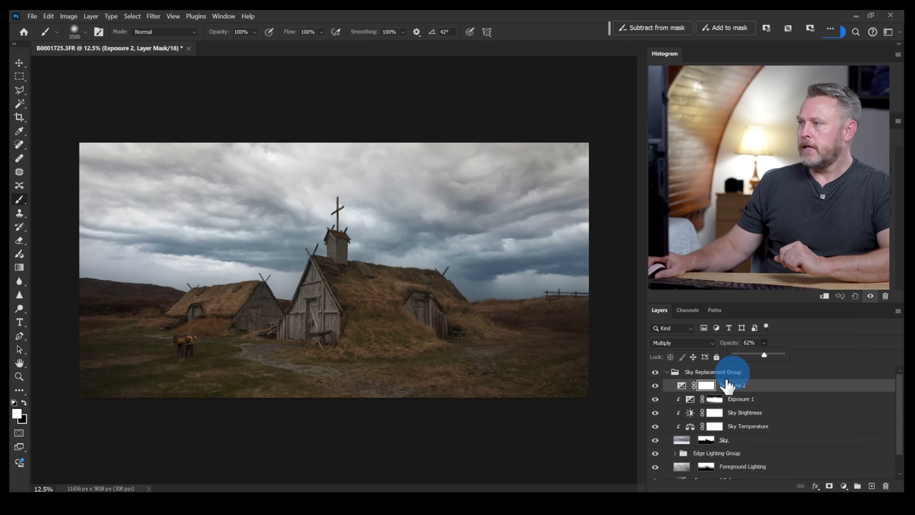
Clip Exposure 2 to the sky layers and invert its mask to black.
{"action": "left_click", "coordinate": [707, 385]}
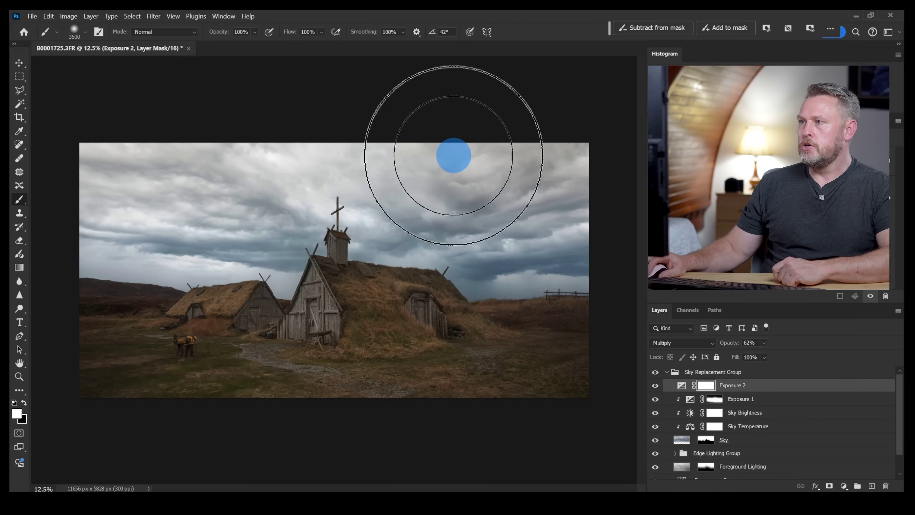
{"action": "right_click", "coordinate": [767, 384]}
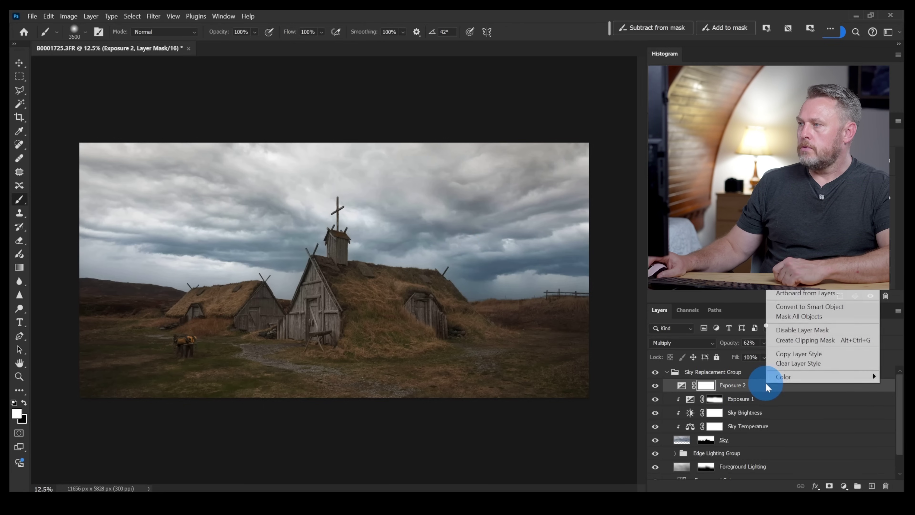
{"action": "left_click", "coordinate": [806, 341]}
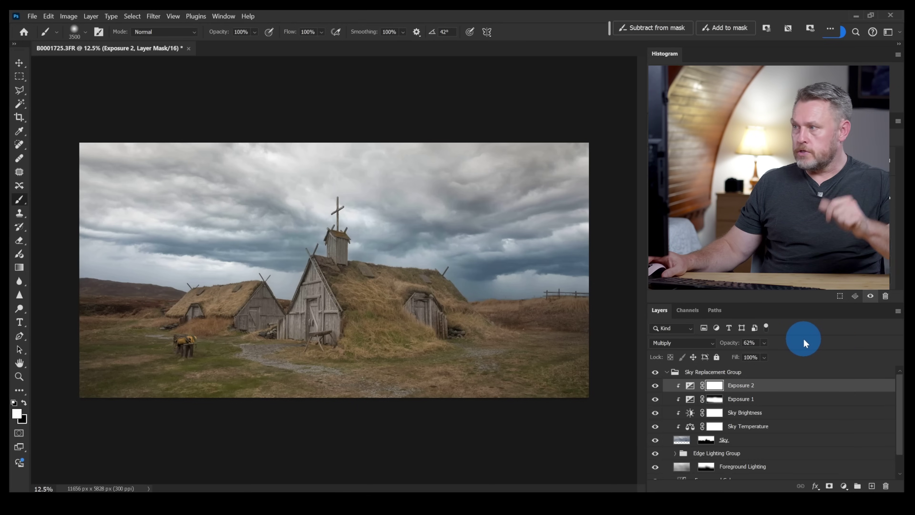
{"action": "key", "text": "ctrl+i"}
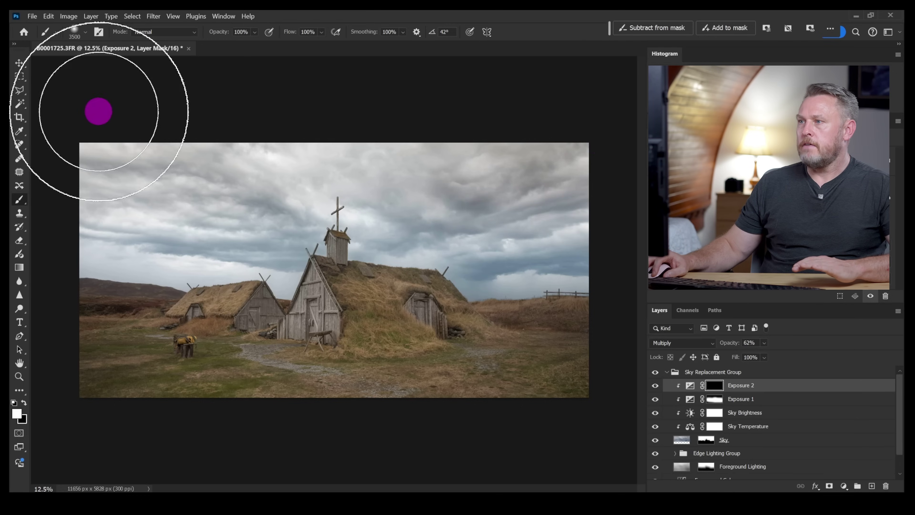
{"action": "left_click", "coordinate": [820, 289]}
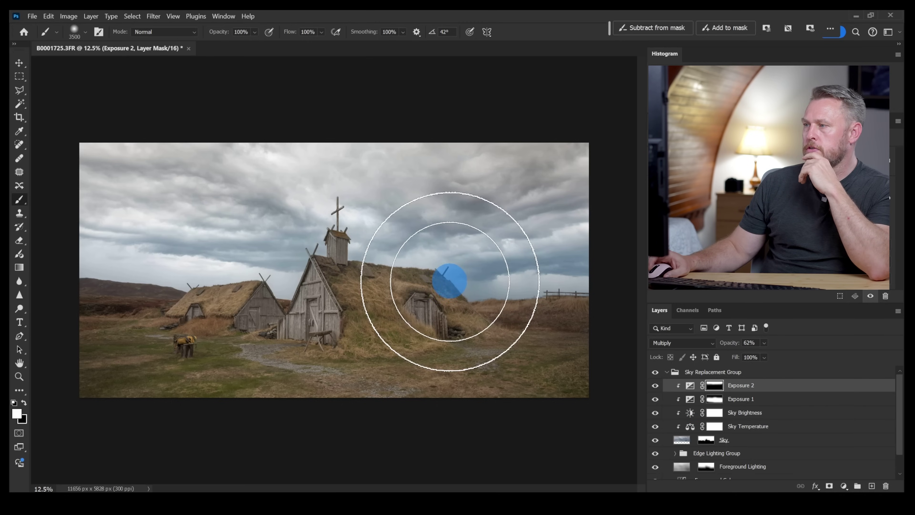
{"action": "scroll", "coordinate": [786, 422], "scroll_direction": "down", "scroll_amount": 1}
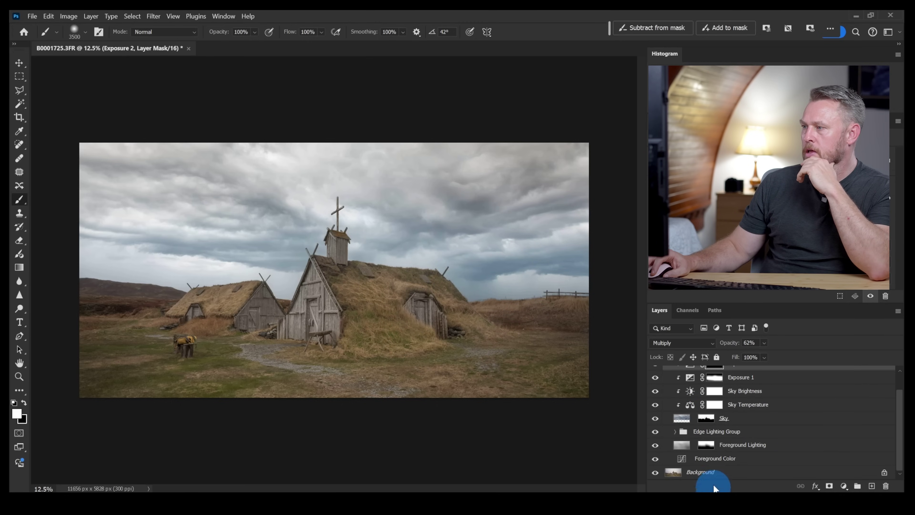
Add a Curves 1 adjustment layer directly above the Background layer.
{"action": "left_click", "coordinate": [718, 472]}
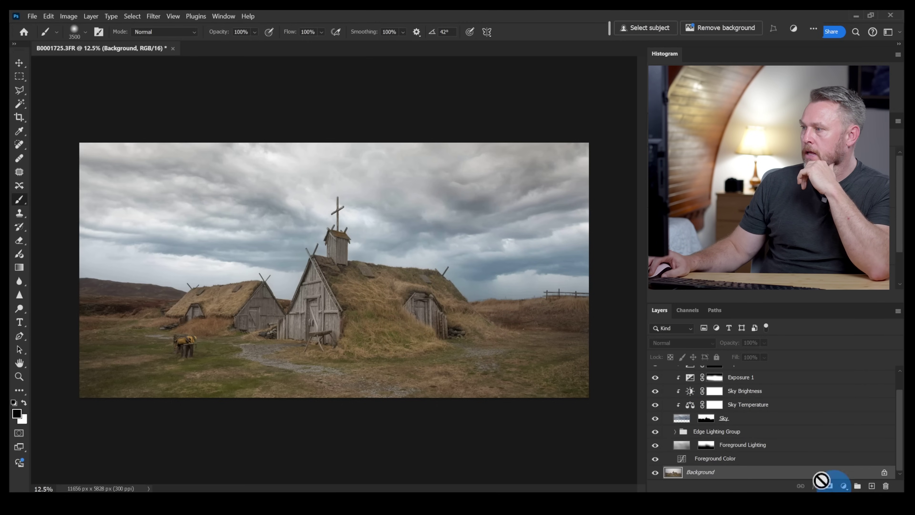
{"action": "left_click", "coordinate": [844, 486]}
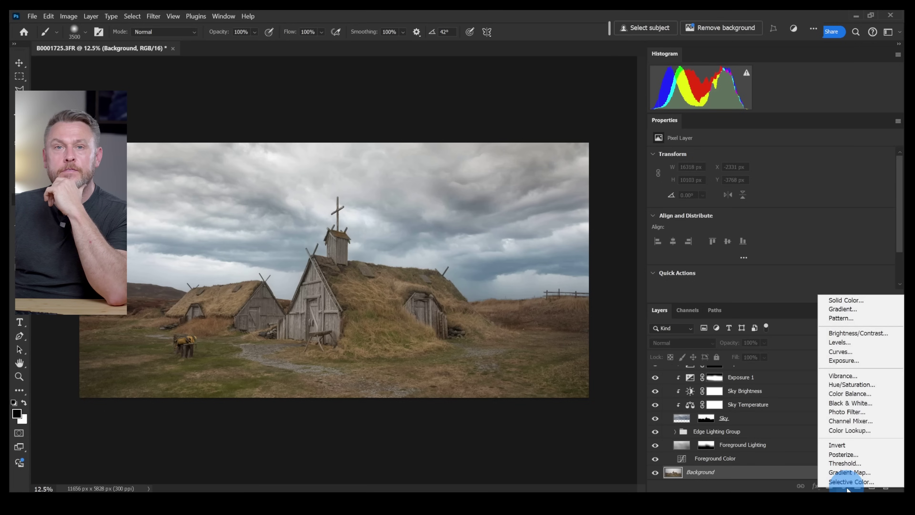
{"action": "left_click", "coordinate": [841, 351]}
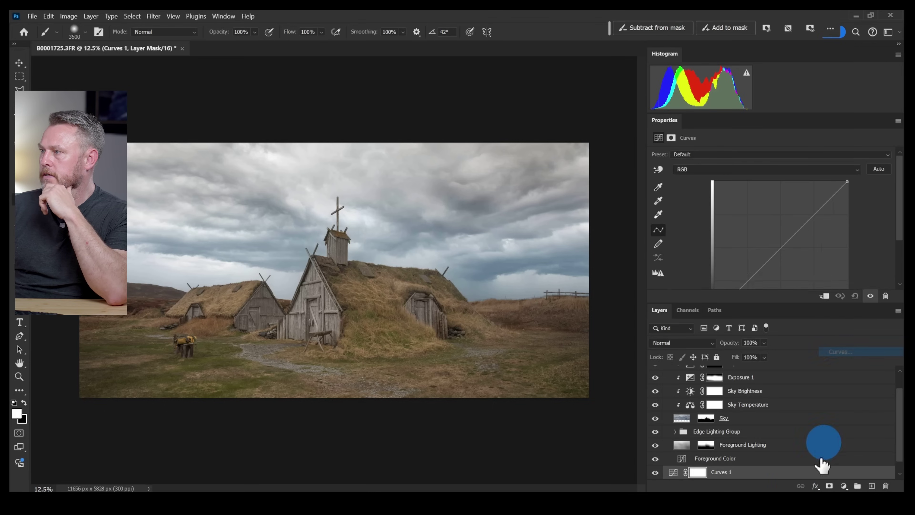
{"action": "scroll", "coordinate": [795, 201], "scroll_direction": "down", "scroll_amount": 1}
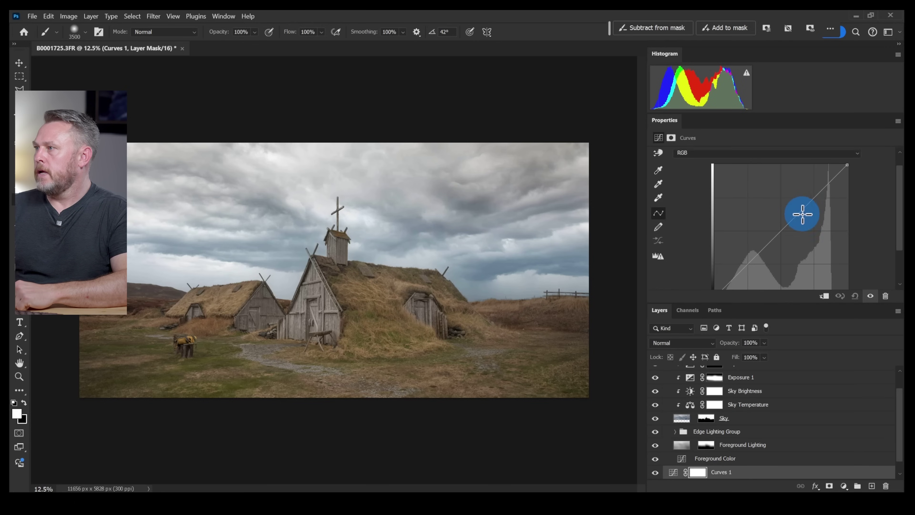
{"action": "scroll", "coordinate": [803, 214], "scroll_direction": "down", "scroll_amount": 1}
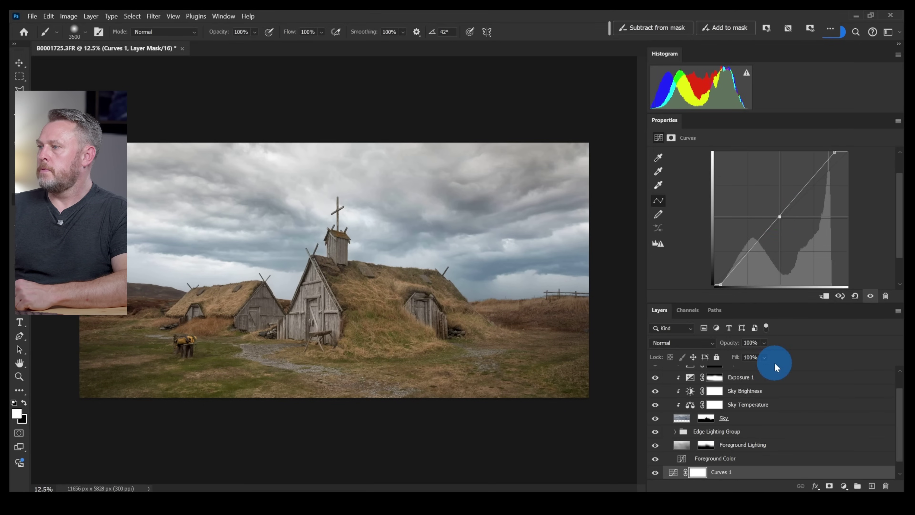
Toggle Curves 1 off and on twice to compare, leaving it visible.
{"action": "left_click", "coordinate": [654, 472]}
{"action": "left_click", "coordinate": [654, 472]}
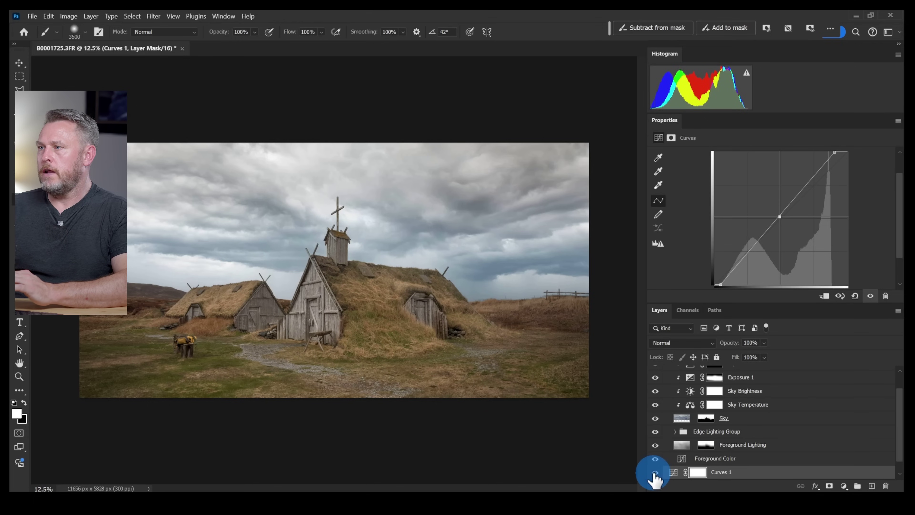
{"action": "left_click", "coordinate": [654, 474]}
{"action": "left_click", "coordinate": [654, 473]}
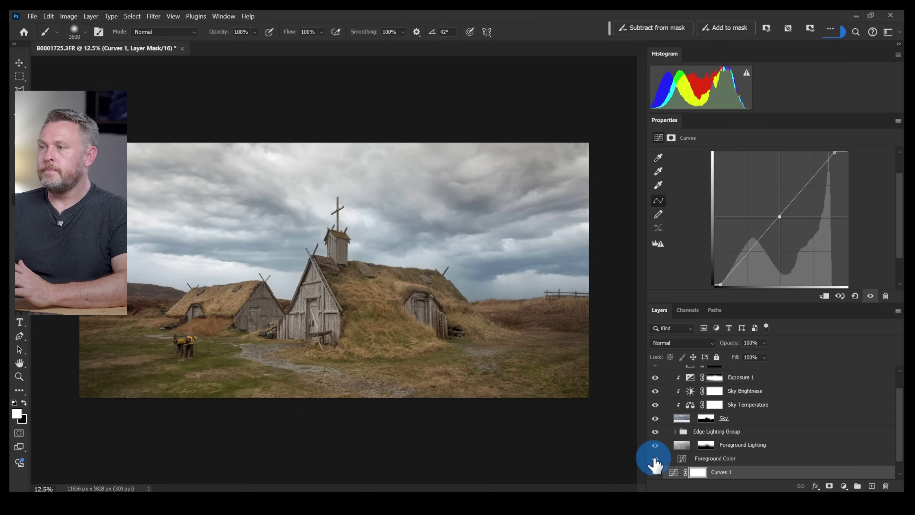
{"action": "left_click_drag", "start_coordinate": [721, 406], "coordinate": [708, 411]}
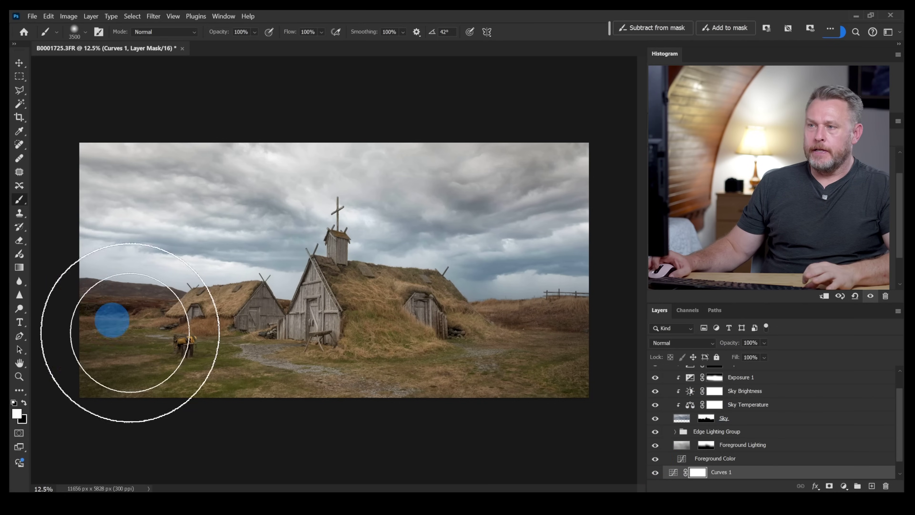
Heal away the bench and yellow camera bag on the Background layer with Content-Aware, then fit the image (Ctrl+0).
{"action": "scroll", "coordinate": [182, 337], "scroll_direction": "up", "scroll_amount": 2}
{"action": "scroll", "coordinate": [176, 340], "scroll_direction": "up", "scroll_amount": 10}
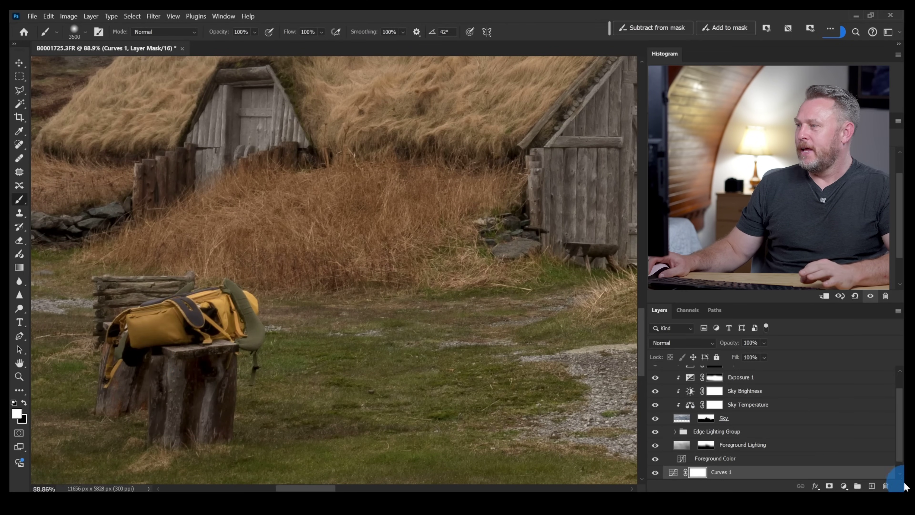
{"action": "scroll", "coordinate": [895, 482], "scroll_direction": "down", "scroll_amount": 1}
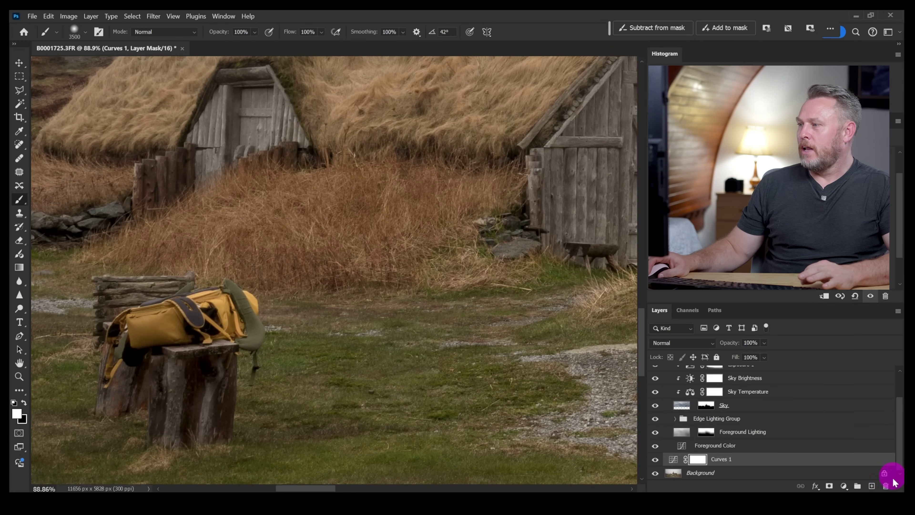
{"action": "left_click", "coordinate": [699, 475]}
{"action": "key", "text": "x"}
{"action": "scroll", "coordinate": [306, 482], "scroll_direction": "left", "scroll_amount": 4}
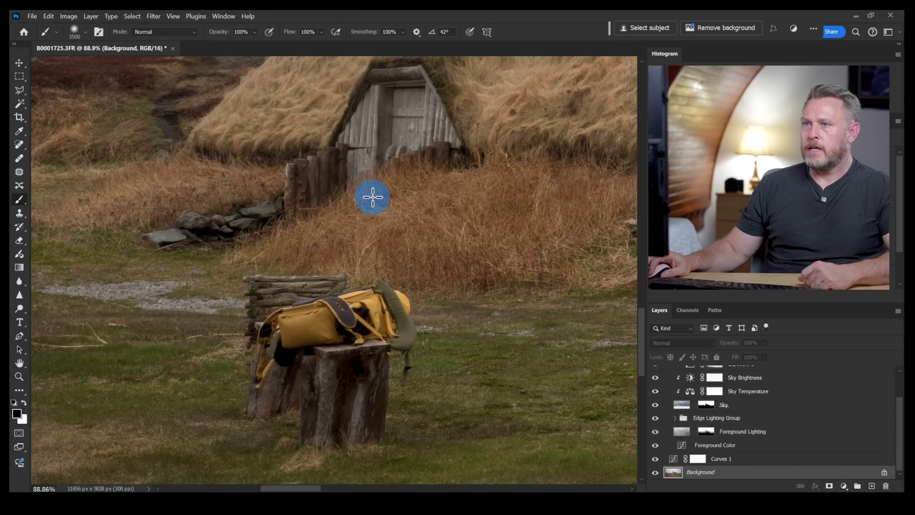
{"action": "left_click", "coordinate": [19, 146]}
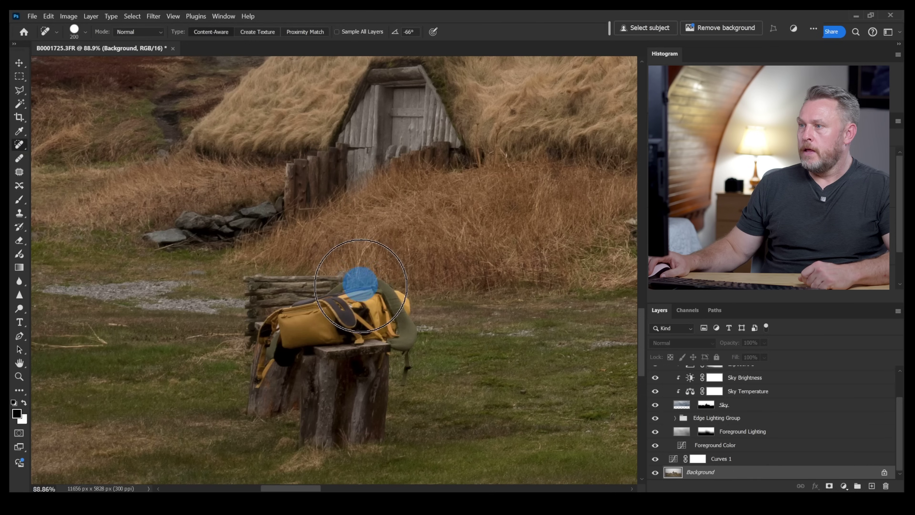
{"action": "mouse_move", "coordinate": [371, 299]}
{"action": "left_mouse_down"}
{"action": "mouse_move", "coordinate": [254, 296]}
{"action": "mouse_move", "coordinate": [264, 400]}
{"action": "mouse_move", "coordinate": [303, 341]}
{"action": "mouse_move", "coordinate": [328, 338]}
{"action": "mouse_move", "coordinate": [313, 426]}
{"action": "mouse_move", "coordinate": [379, 419]}
{"action": "mouse_move", "coordinate": [368, 339]}
{"action": "mouse_move", "coordinate": [396, 326]}
{"action": "mouse_move", "coordinate": [391, 305]}
{"action": "mouse_move", "coordinate": [388, 374]}
{"action": "left_mouse_up"}
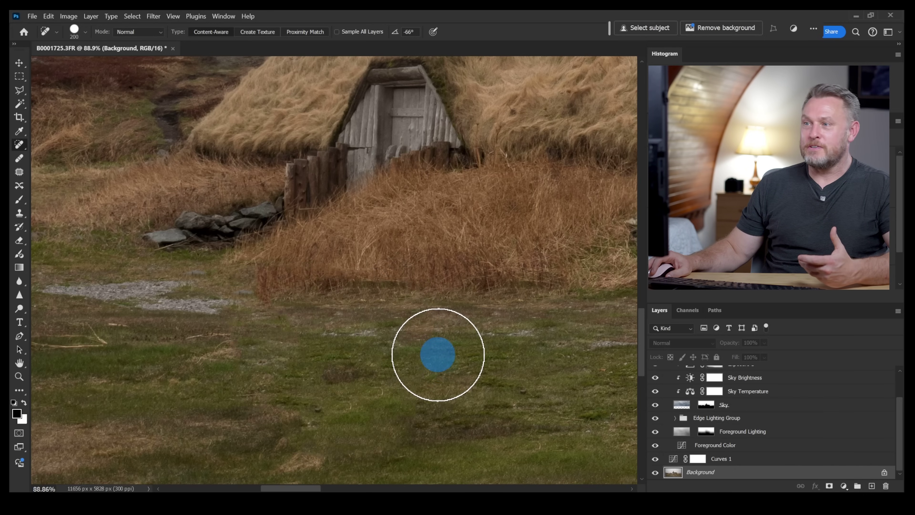
{"action": "key", "text": "ctrl+0"}
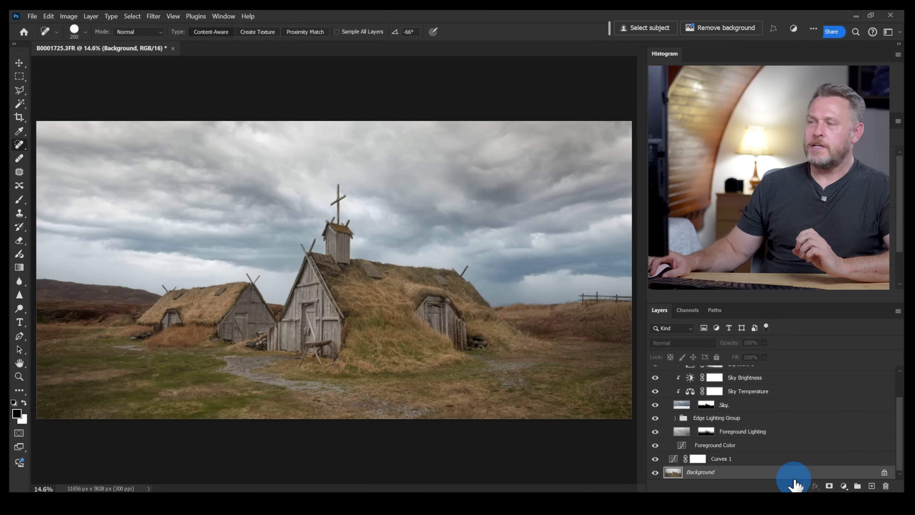
Add a Vibrance 1 adjustment layer at -20 vibrance and toggle it to compare.
{"action": "left_click", "coordinate": [844, 486]}
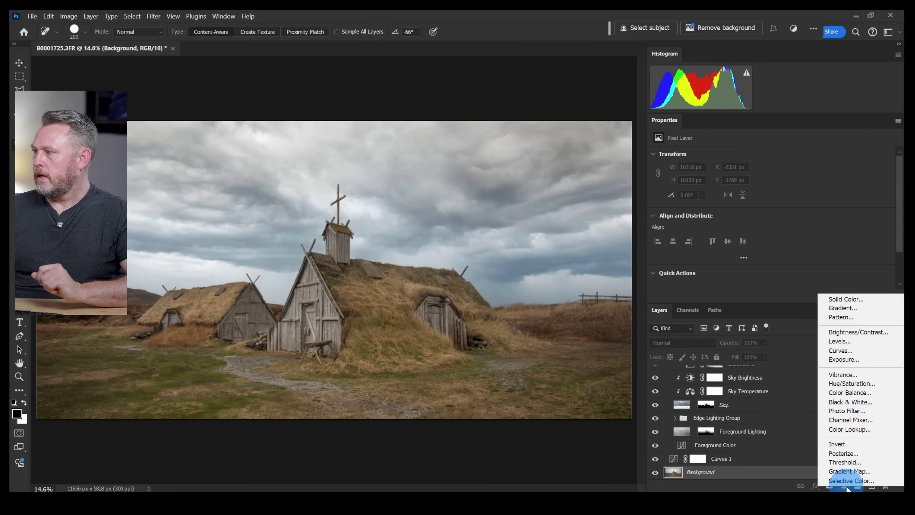
{"action": "left_click", "coordinate": [846, 377]}
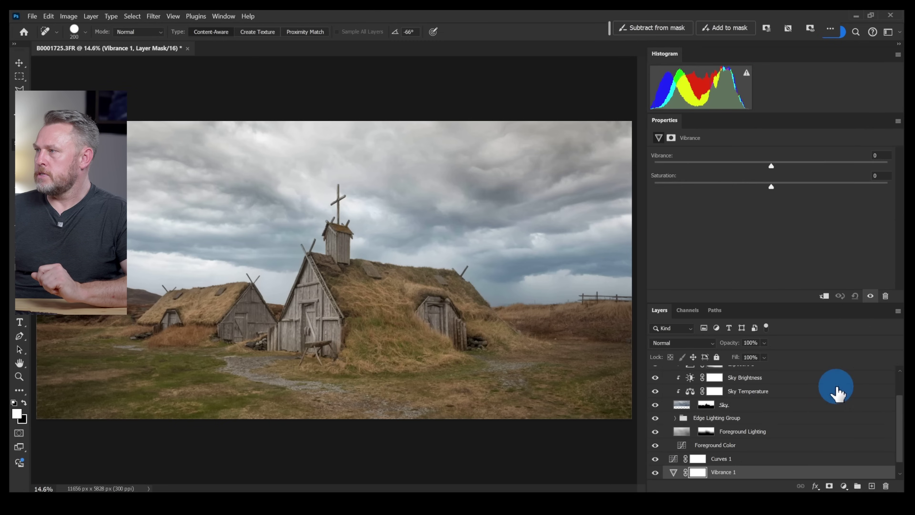
{"action": "left_click_drag", "start_coordinate": [770, 165], "coordinate": [759, 165]}
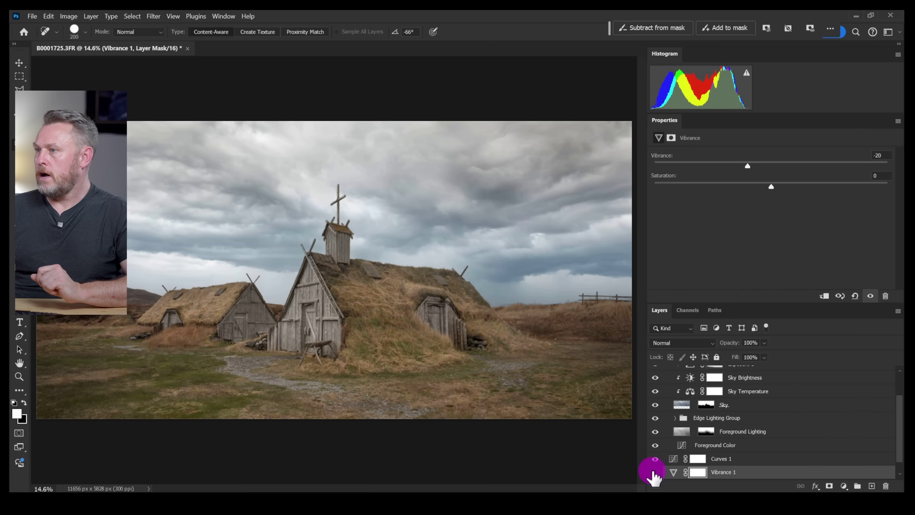
{"action": "left_click", "coordinate": [655, 472]}
{"action": "mouse_move", "coordinate": [653, 472]}
{"action": "left_mouse_down"}
{"action": "mouse_move", "coordinate": [390, 292]}
{"action": "mouse_move", "coordinate": [241, 323]}
{"action": "mouse_move", "coordinate": [405, 354]}
{"action": "mouse_move", "coordinate": [734, 481]}
{"action": "mouse_move", "coordinate": [655, 467]}
{"action": "mouse_move", "coordinate": [652, 477]}
{"action": "left_mouse_up"}
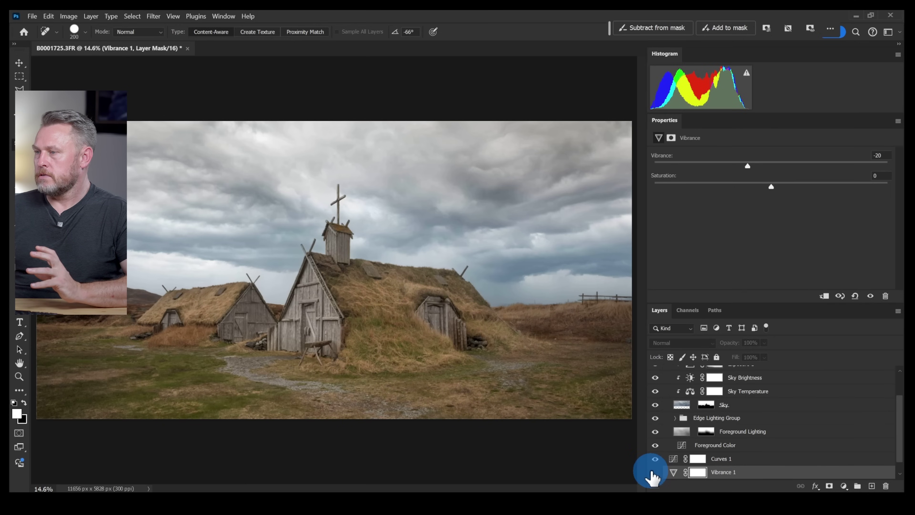
{"action": "left_click", "coordinate": [654, 472]}
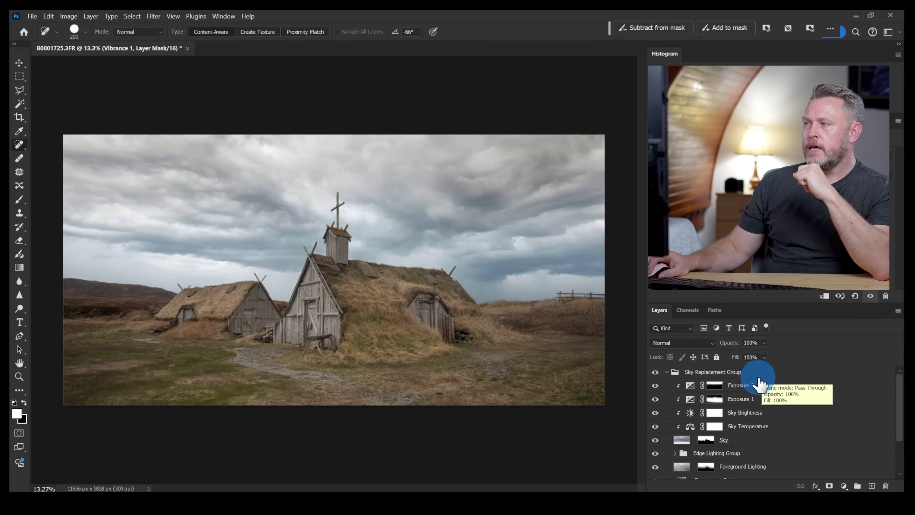
Lower the Sky Replacement Group to 75% opacity, toggling it off and on to compare.
{"action": "left_click", "coordinate": [761, 375]}
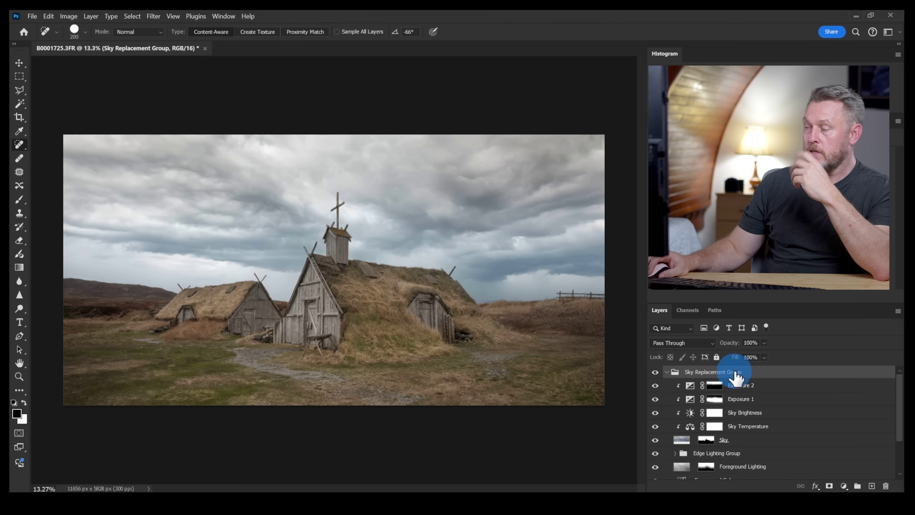
{"action": "left_click", "coordinate": [655, 372]}
{"action": "left_click", "coordinate": [655, 372]}
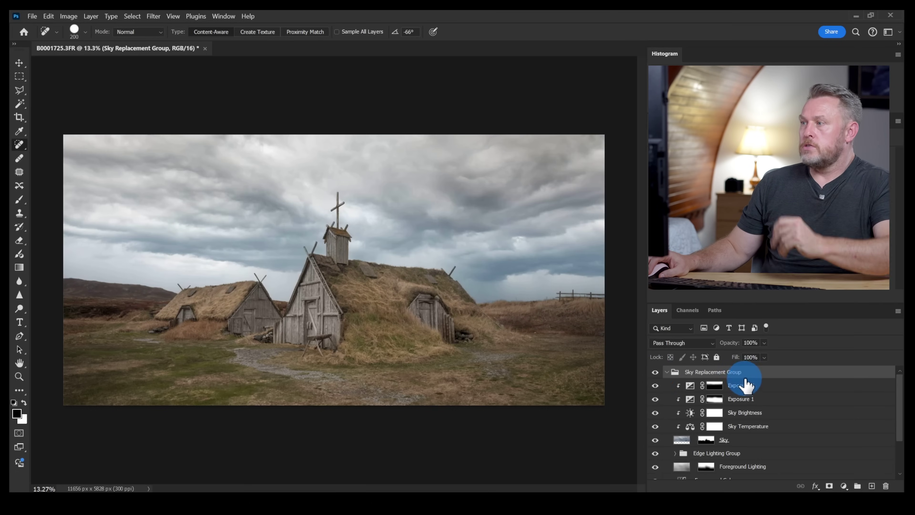
{"action": "left_click", "coordinate": [764, 342]}
{"action": "left_click_drag", "start_coordinate": [780, 355], "coordinate": [770, 355]}
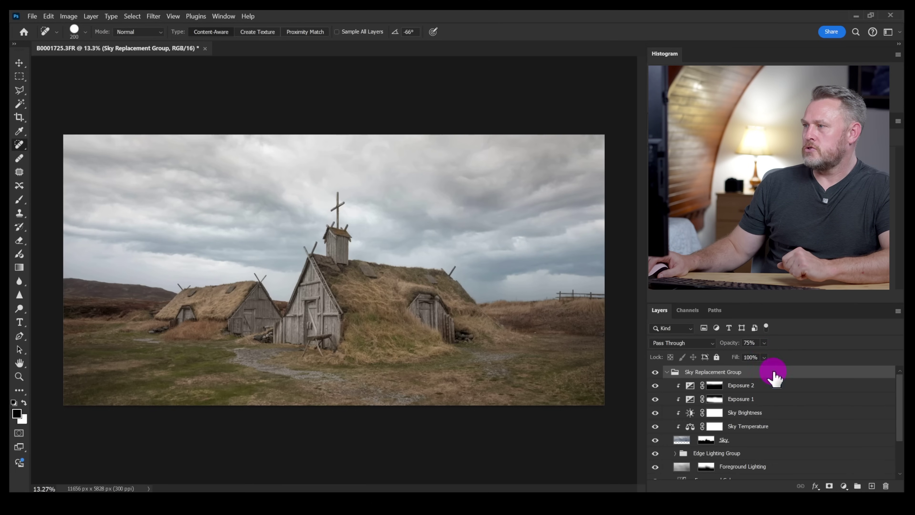
{"action": "left_click", "coordinate": [656, 372]}
{"action": "left_click", "coordinate": [656, 372]}
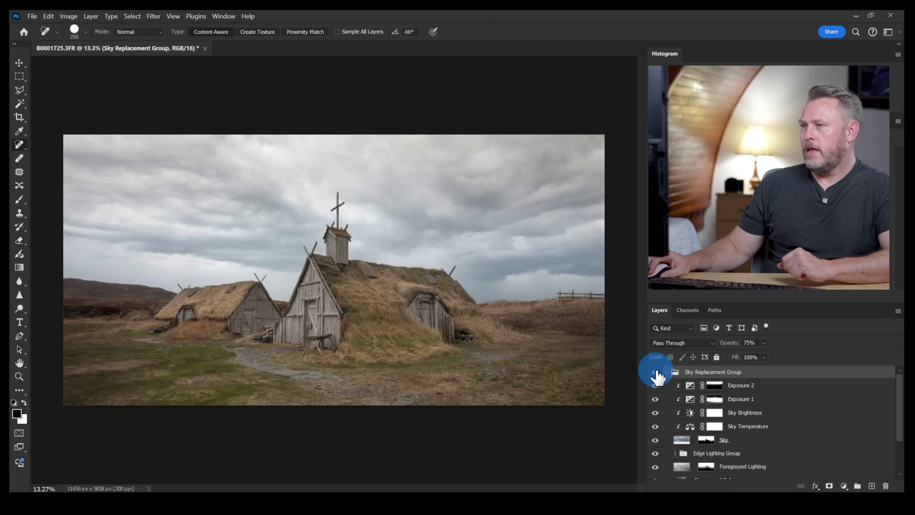
{"action": "left_click", "coordinate": [656, 372]}
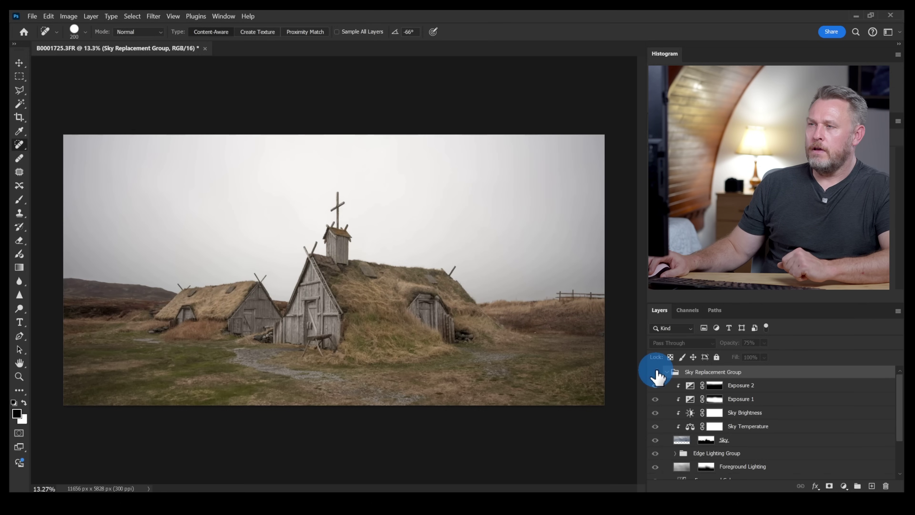
{"action": "left_click", "coordinate": [656, 372]}
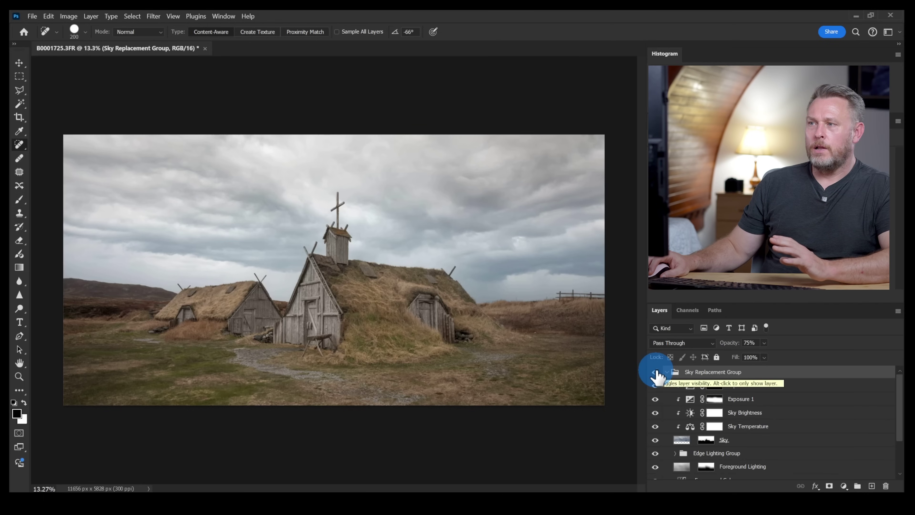
{"action": "left_click", "coordinate": [656, 372]}
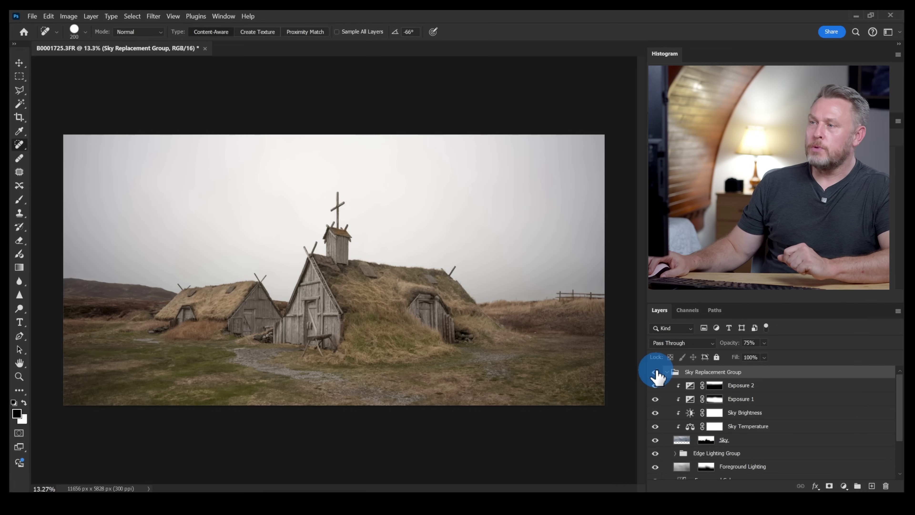
{"action": "left_click", "coordinate": [655, 373]}
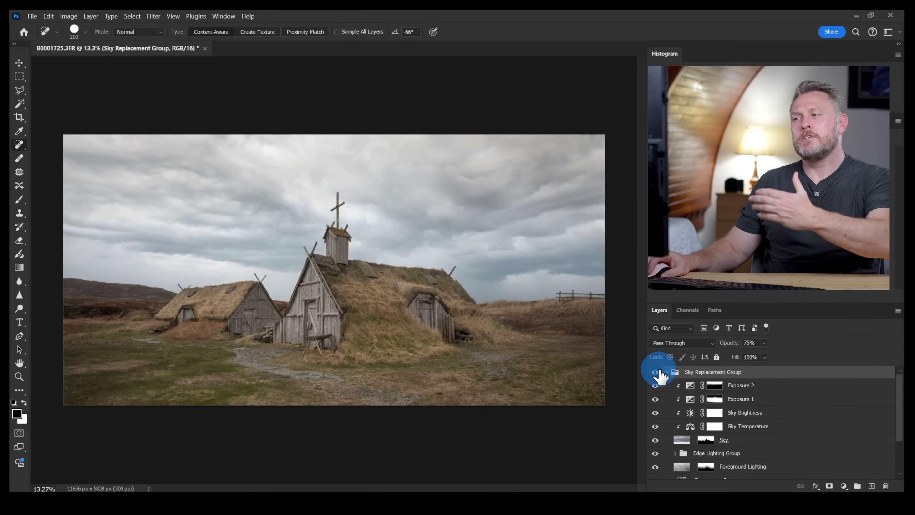